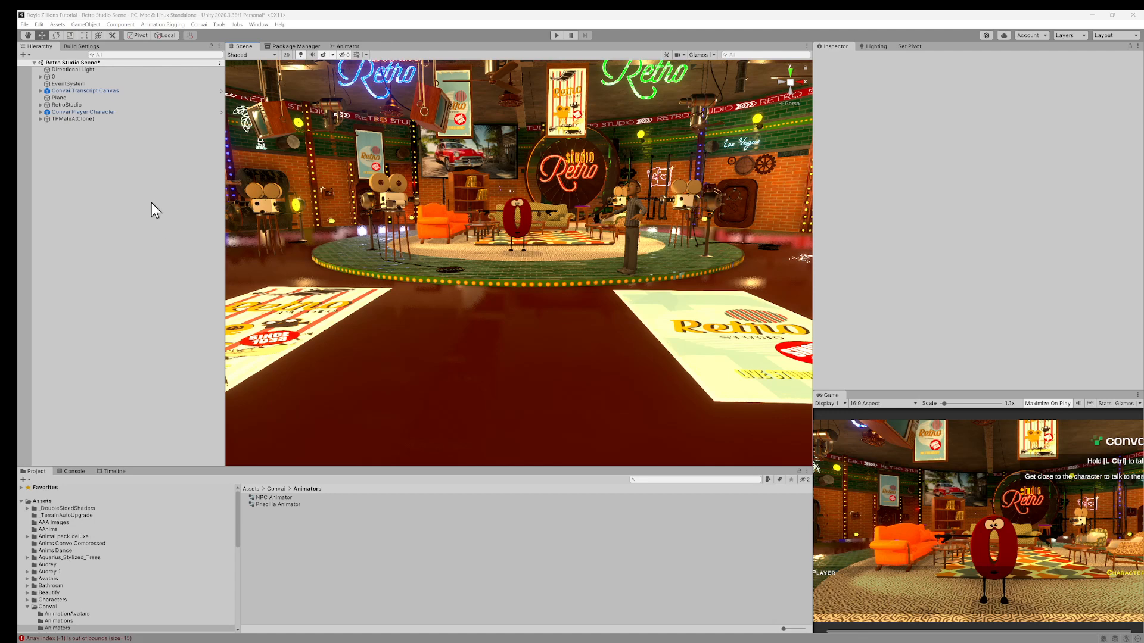
- Find the SALSA LipSync Suite among the purchased asset packages, view its details, and return to the scene view
click(305, 46)
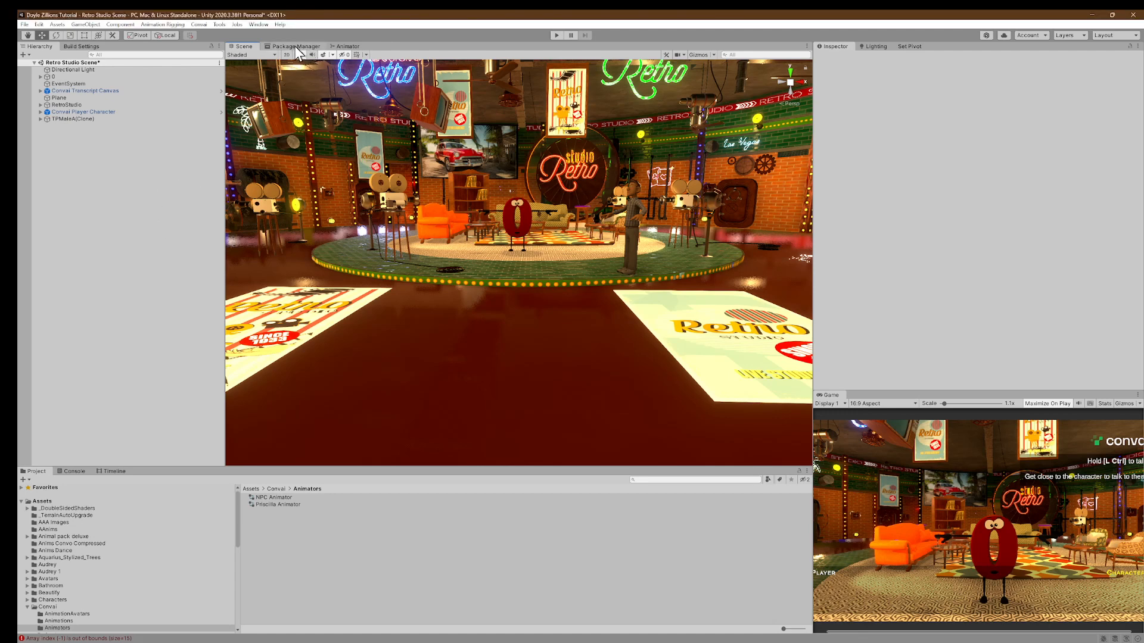
click(272, 68)
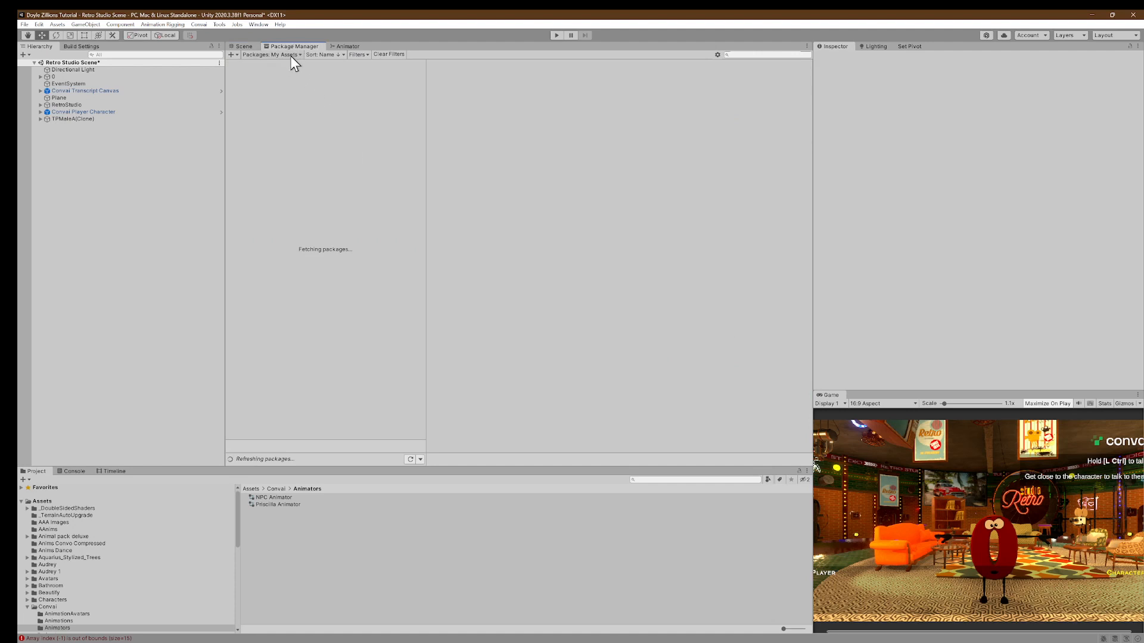
click(755, 54)
text(Salsa)
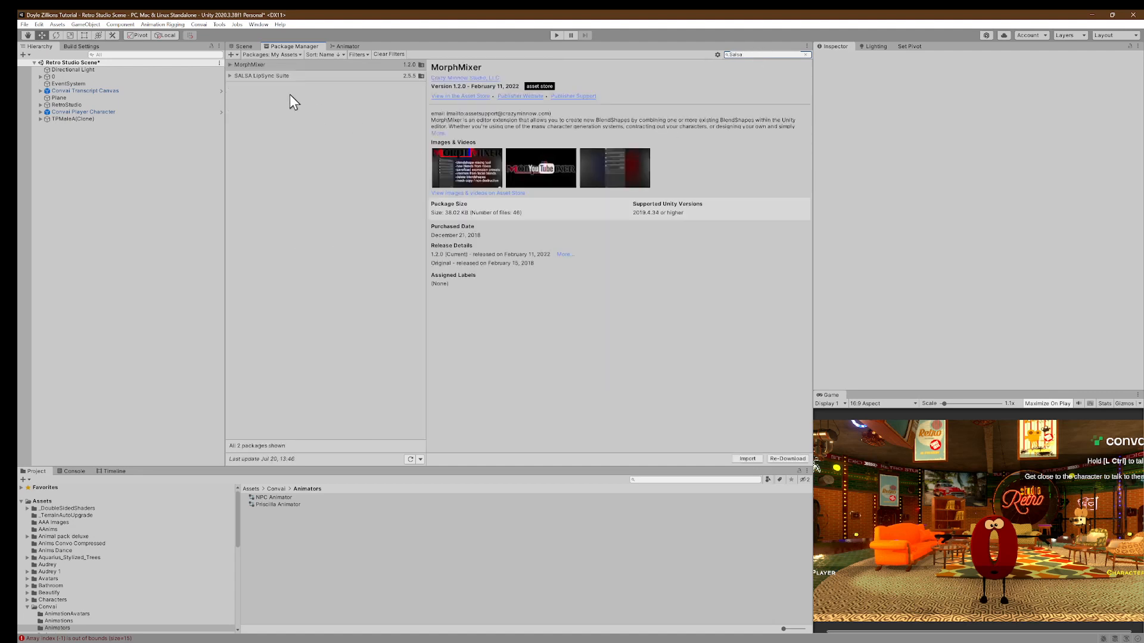
click(280, 76)
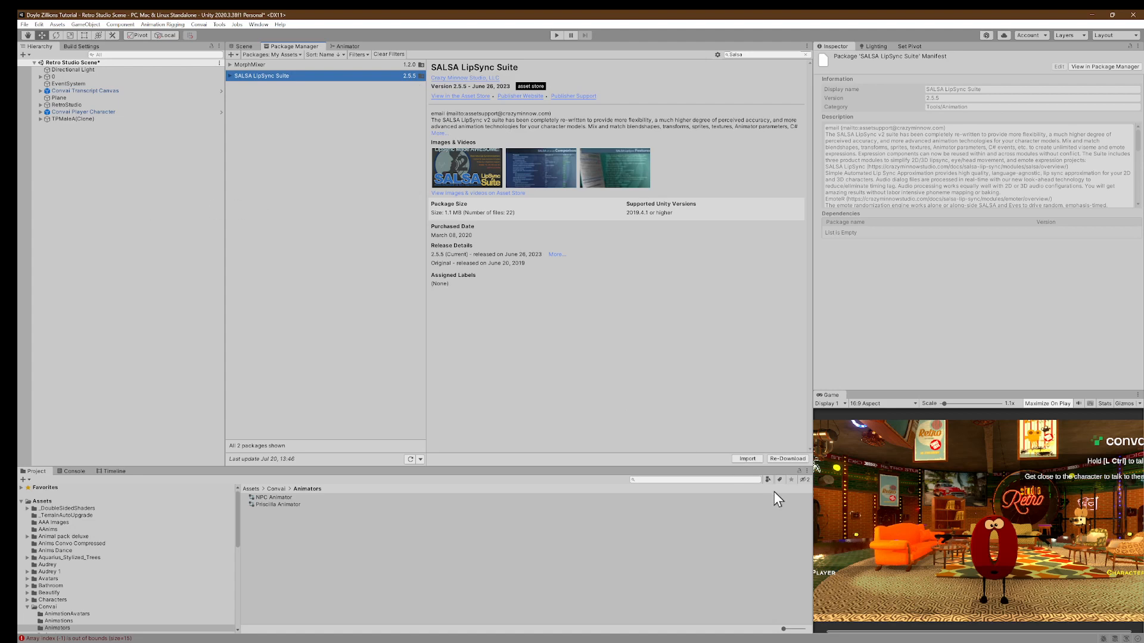
click(244, 47)
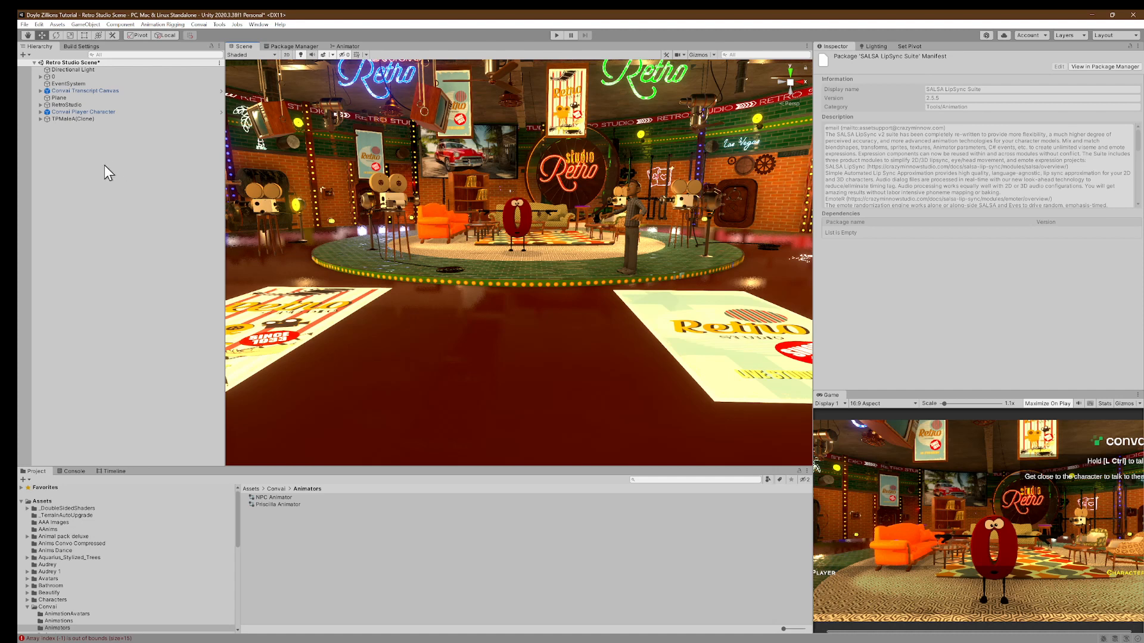
click(199, 25)
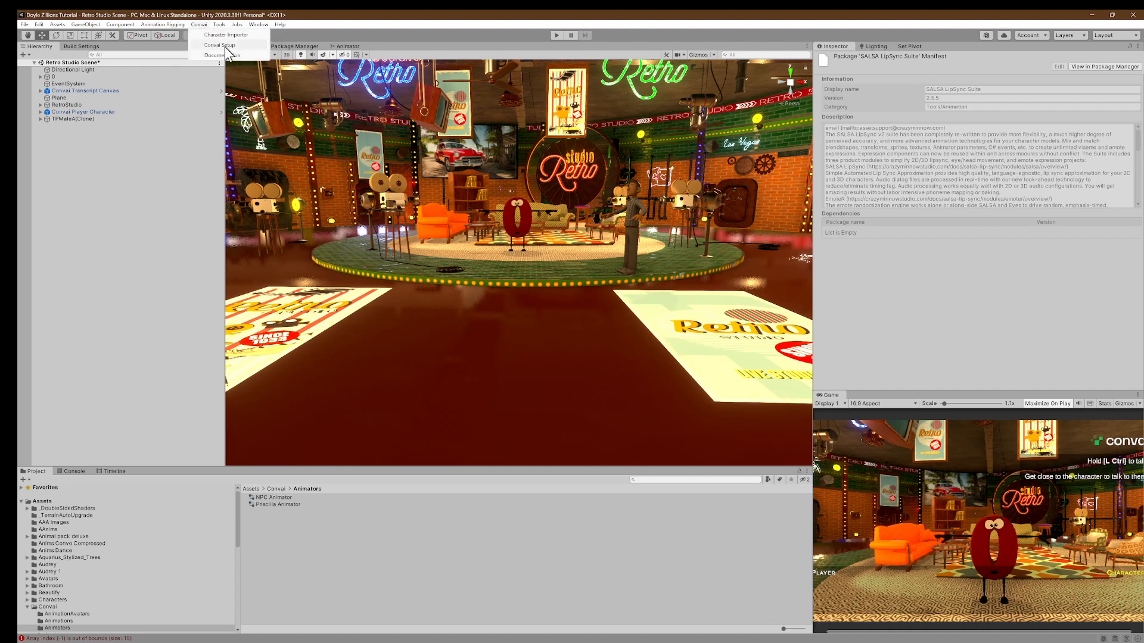
click(148, 158)
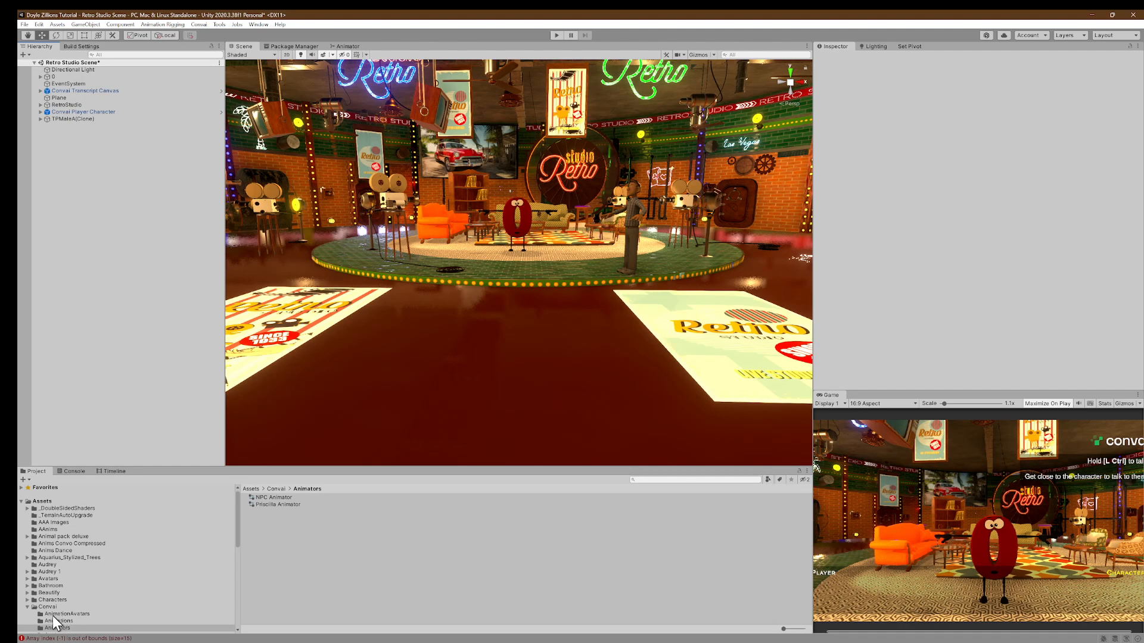
- Collapse the Convai asset folder and show the contents of the Crazy Minnow Studio folder
click(28, 608)
scroll(98, 599, down, 3)
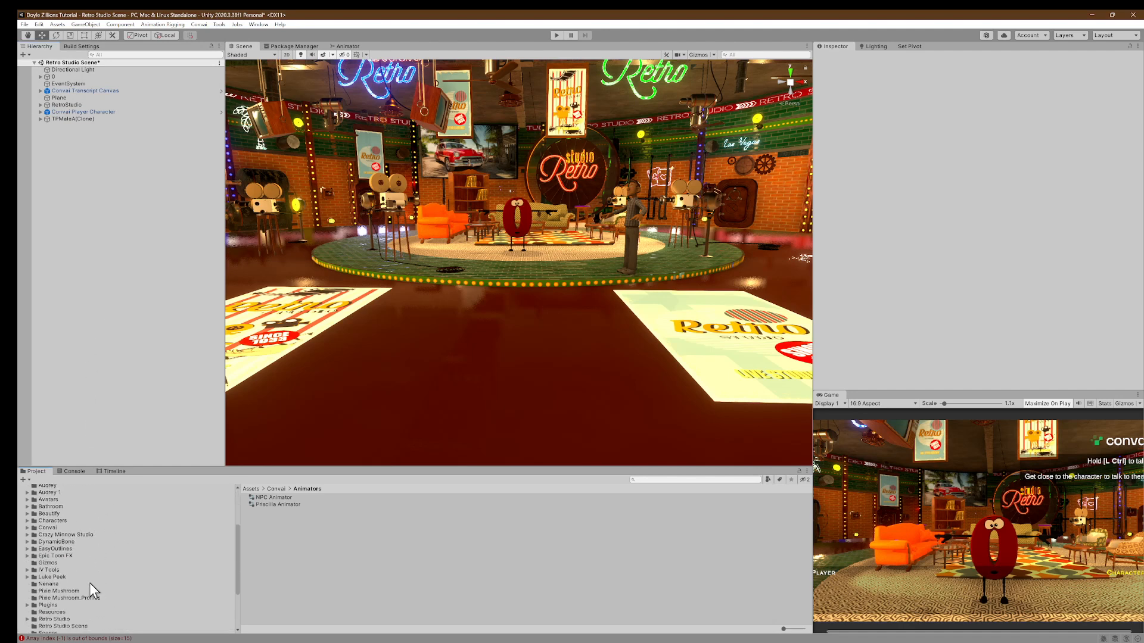
click(83, 536)
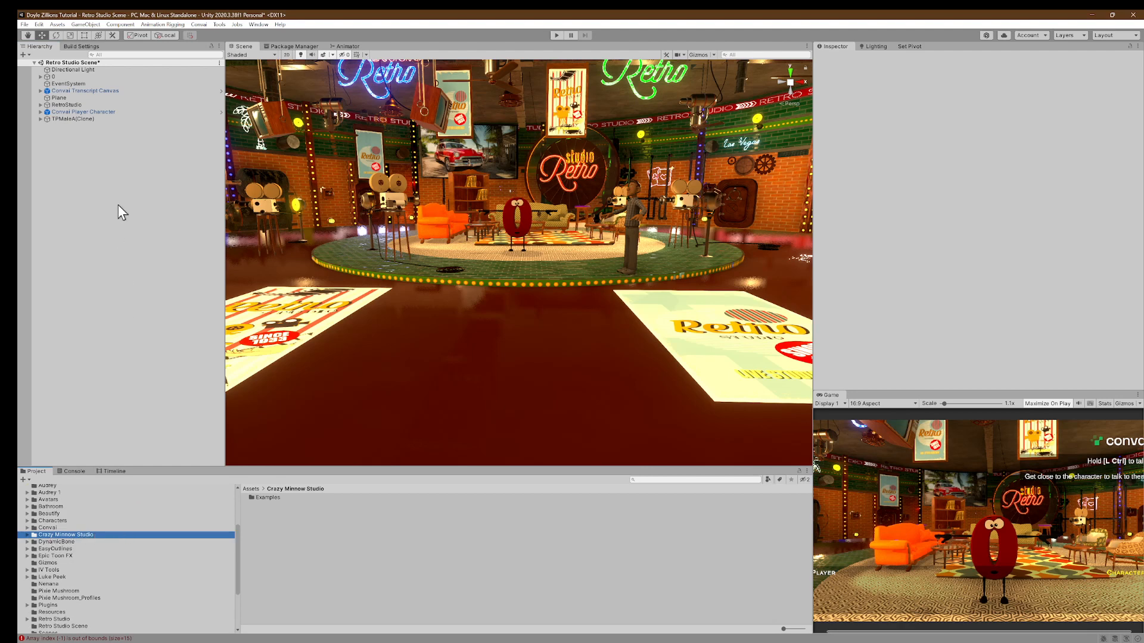
- Open the web download area for new SALSA LipSync OneClicks
click(82, 24)
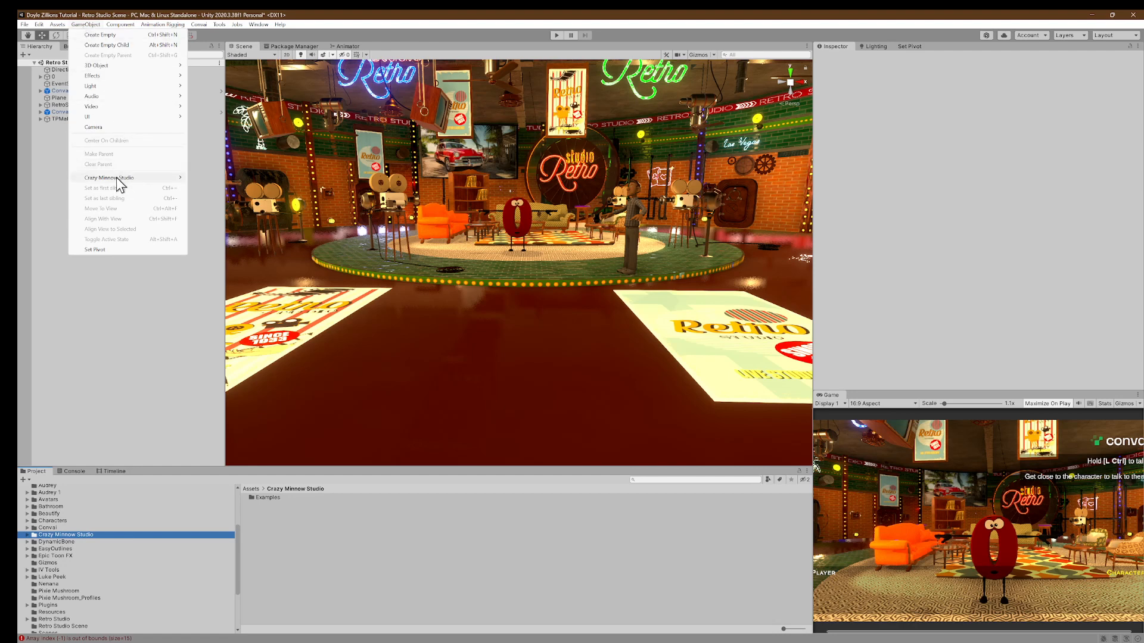
mouse_move(116, 176)
mouse_move(204, 179)
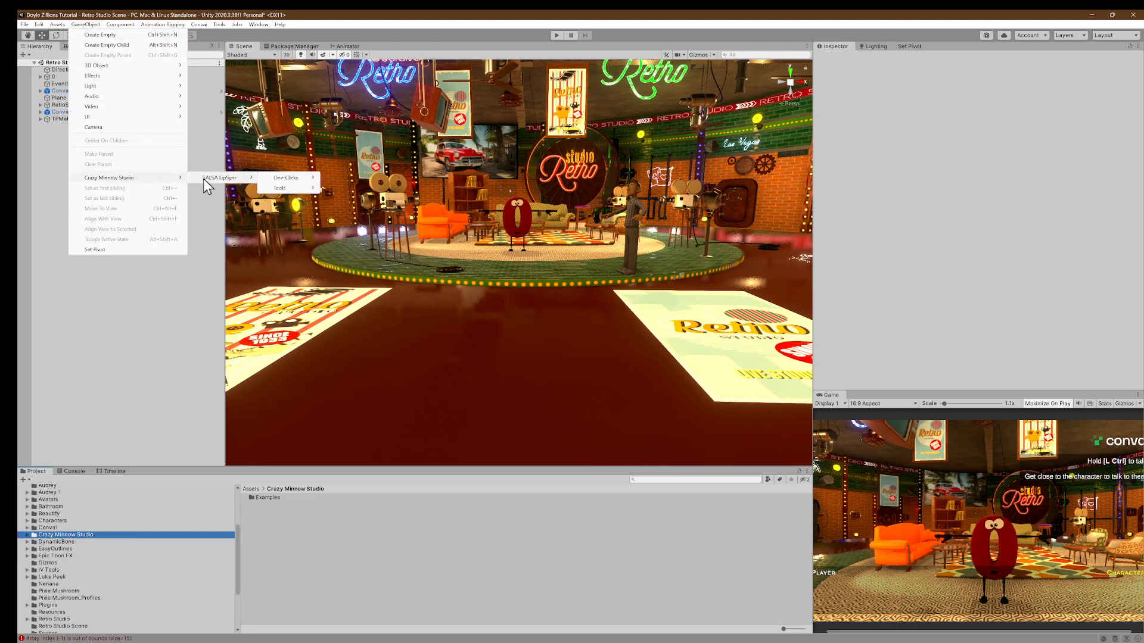
mouse_move(302, 179)
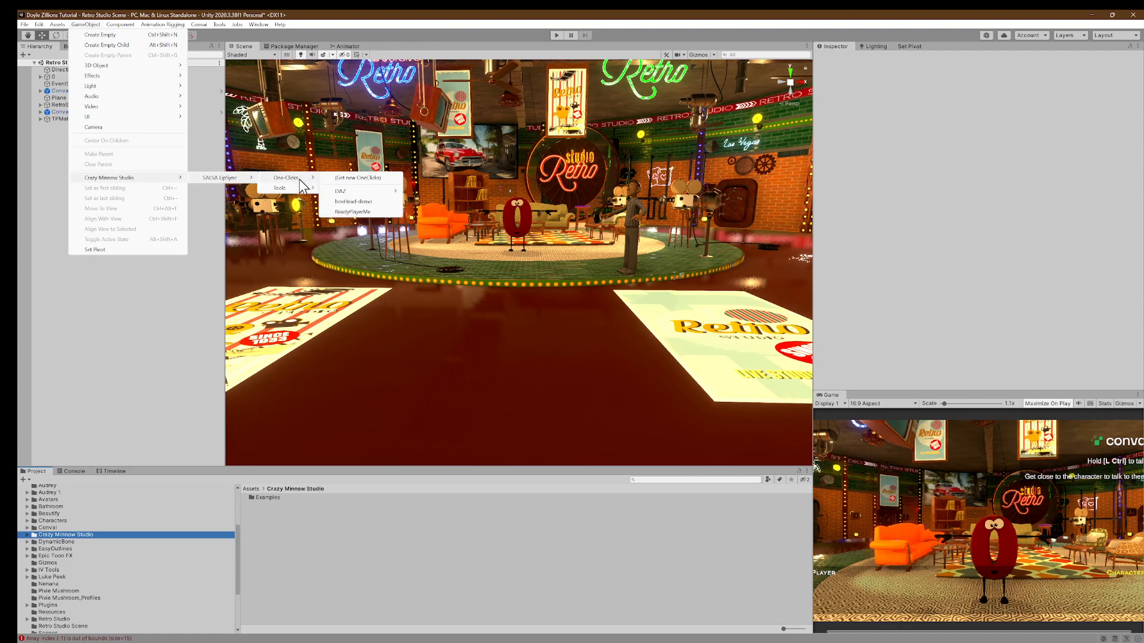
click(362, 178)
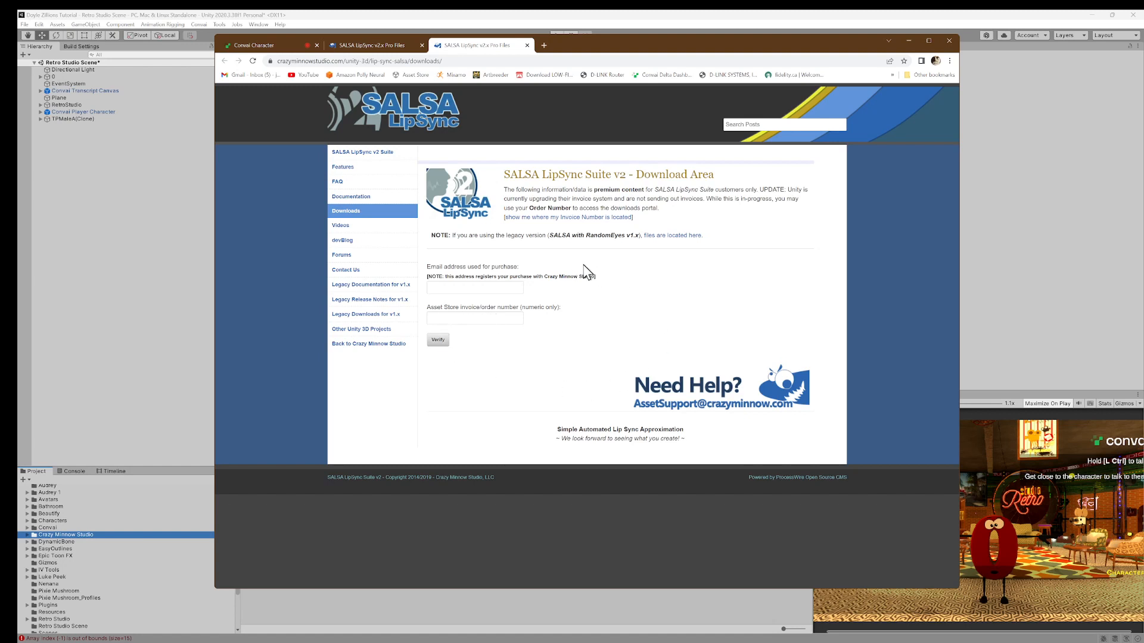
- Close the two SALSA LipSync browser tabs and minimize the browser to return to Unity
click(527, 45)
click(422, 46)
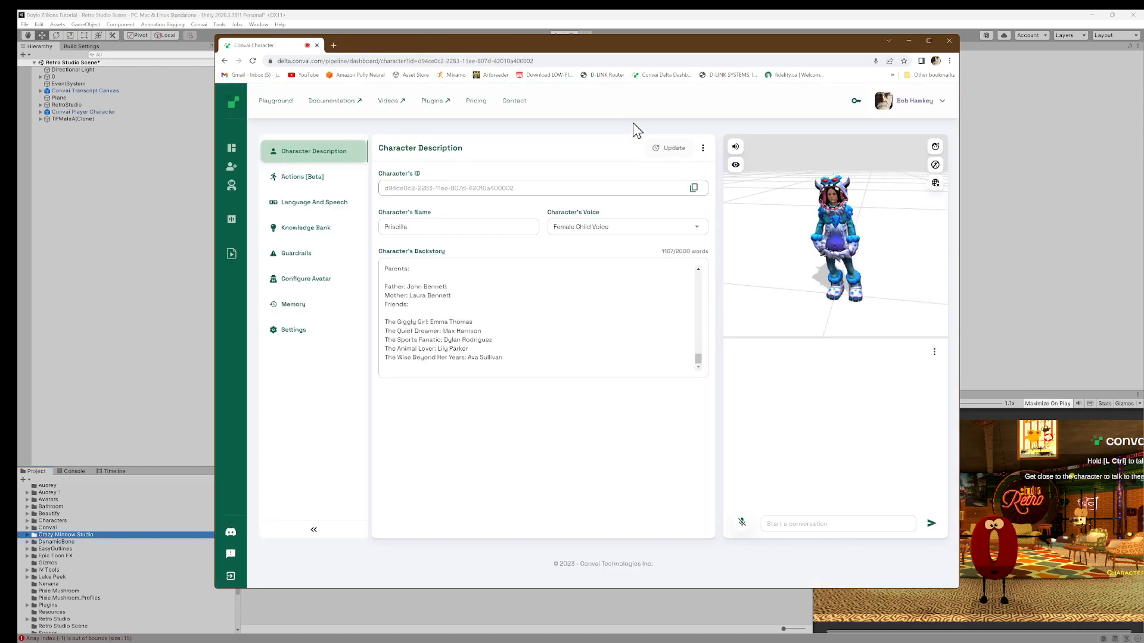
click(909, 39)
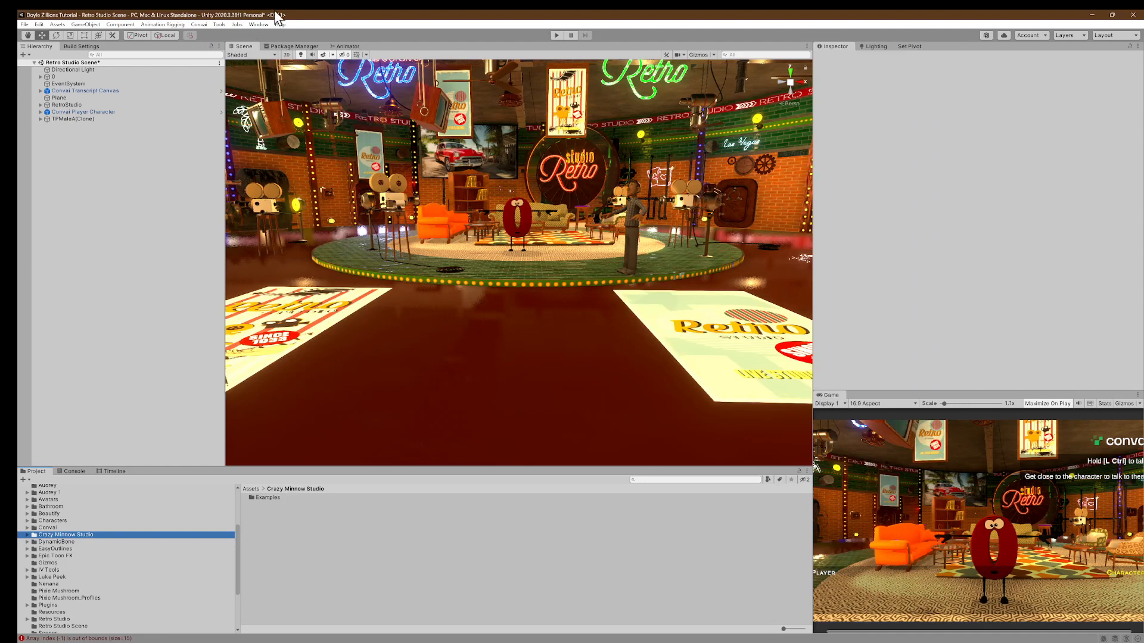
- Move Unity aside to check the oneclickbase package in the Salsa Addons folder, close that folder window and maximize Unity again
drag(276, 18, 529, 31)
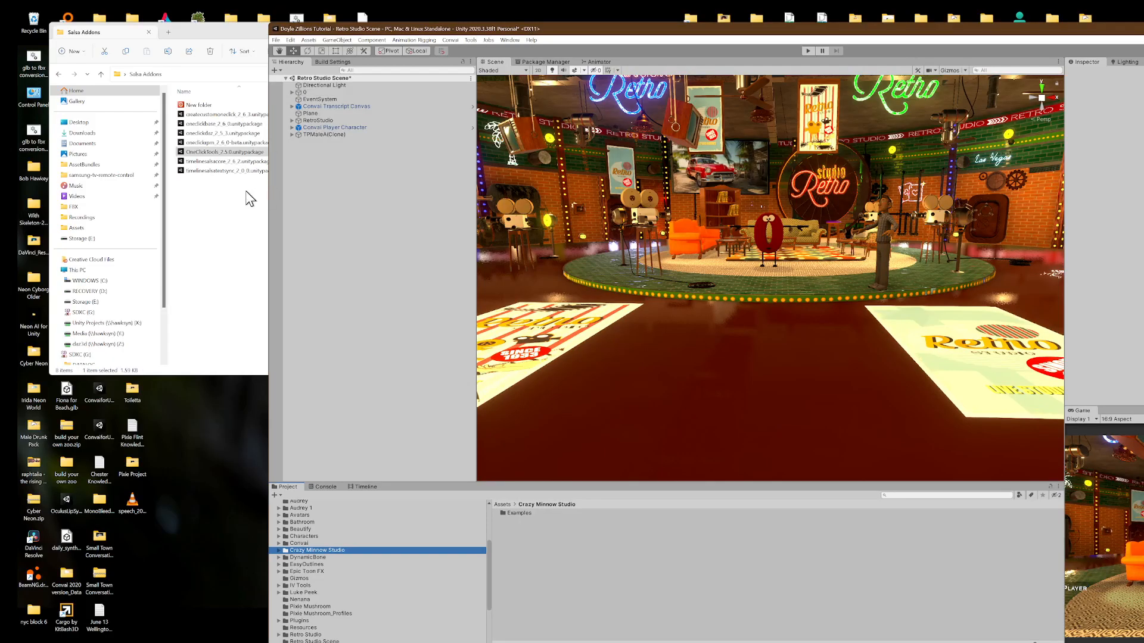
drag(372, 25, 490, 31)
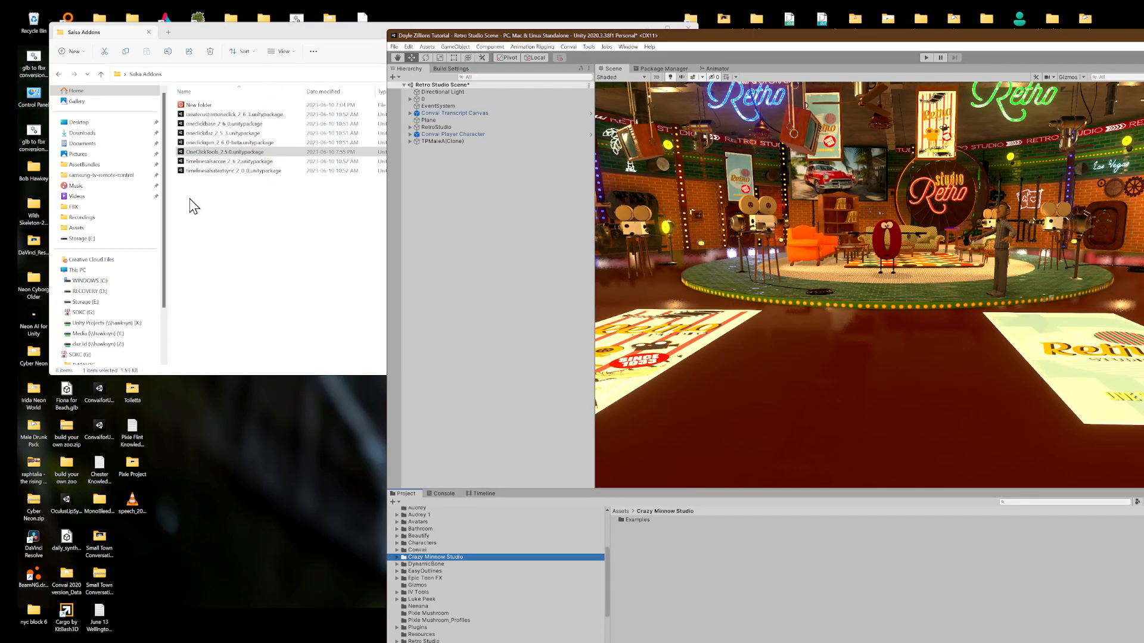
click(212, 124)
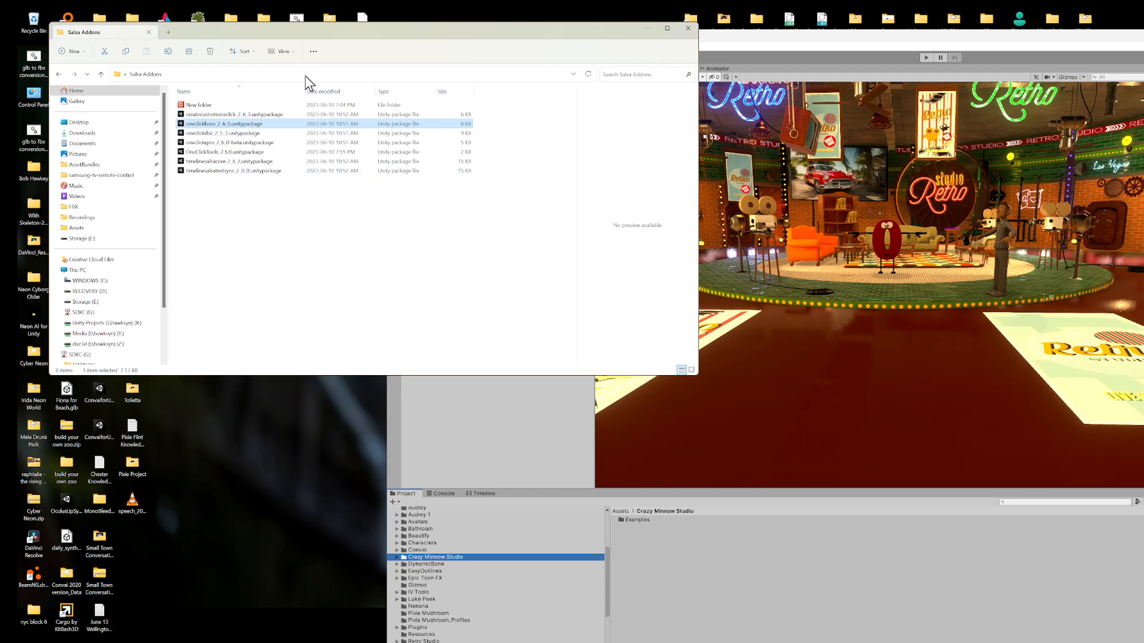
click(688, 28)
double_click(721, 37)
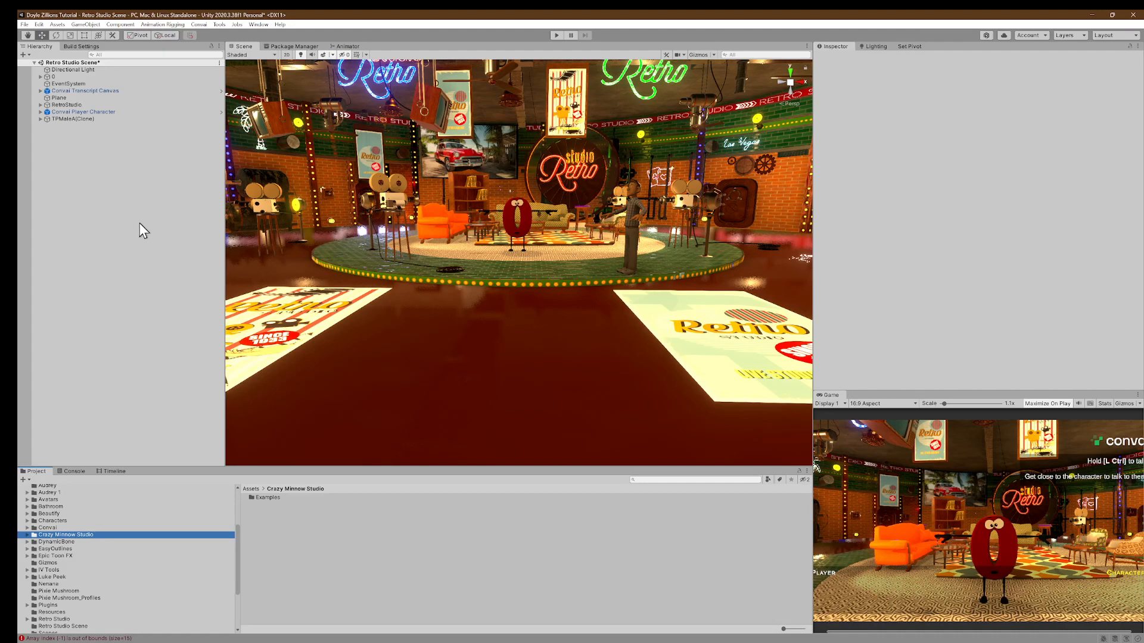
- Import the Convai character into the scene using its character ID, and close the Character Importer
click(199, 25)
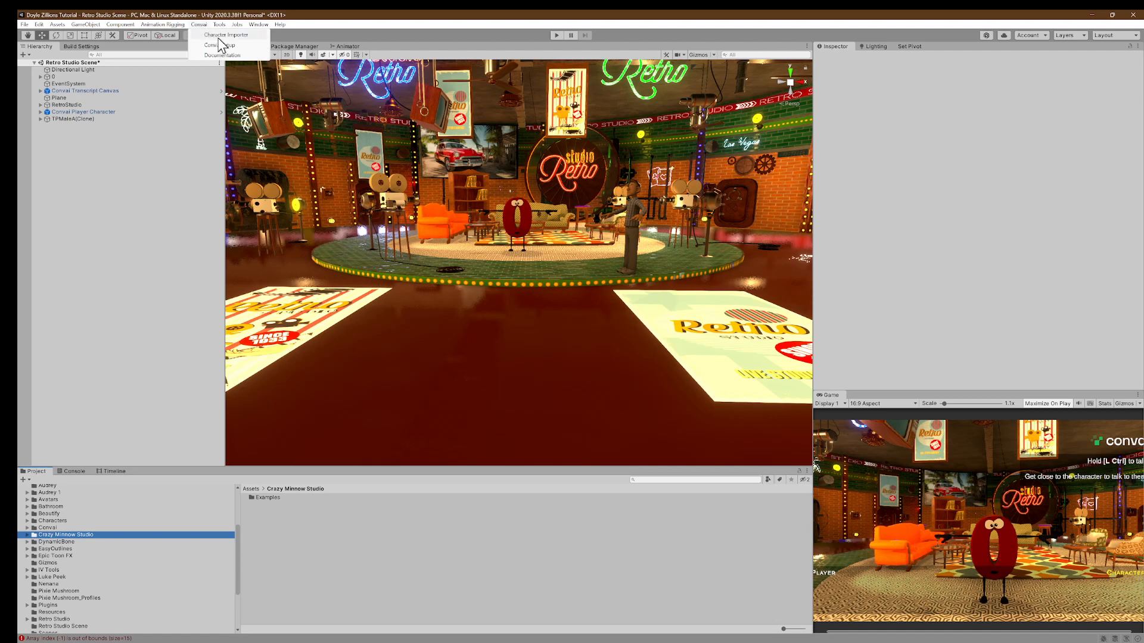
click(224, 35)
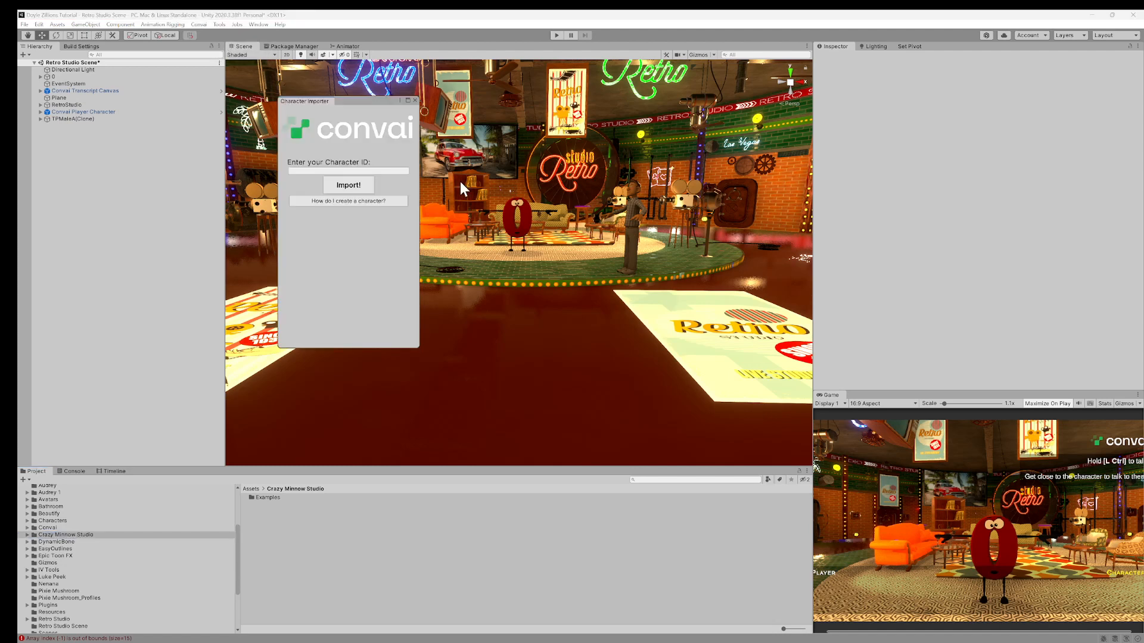
click(346, 171)
text(d94ce0c2-2283-11ee-807d-42010a400002)
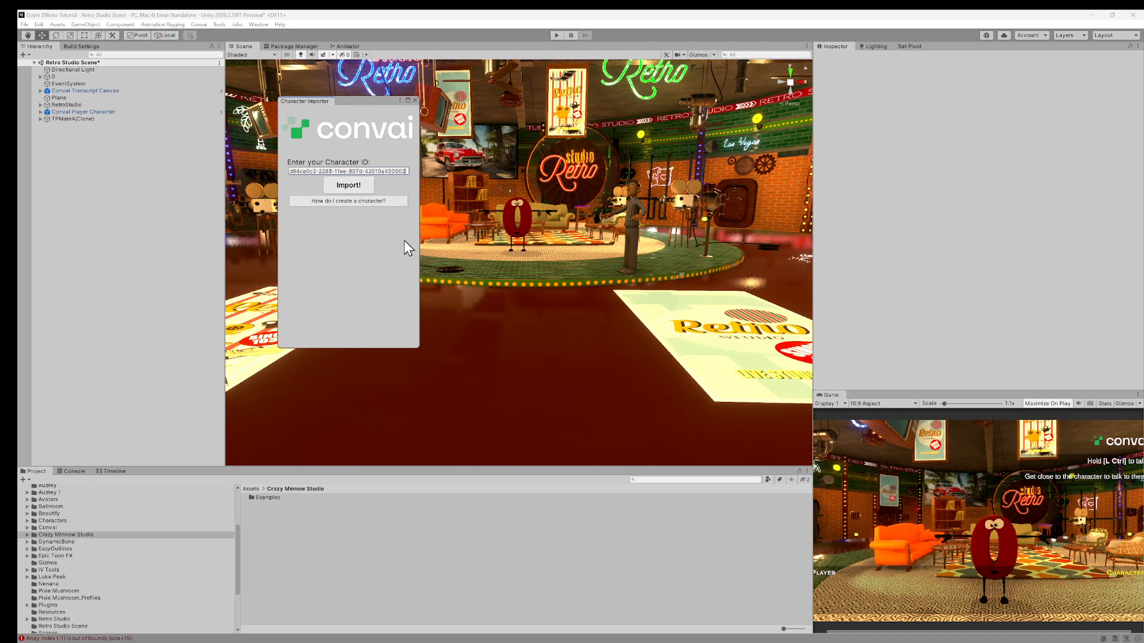
click(353, 186)
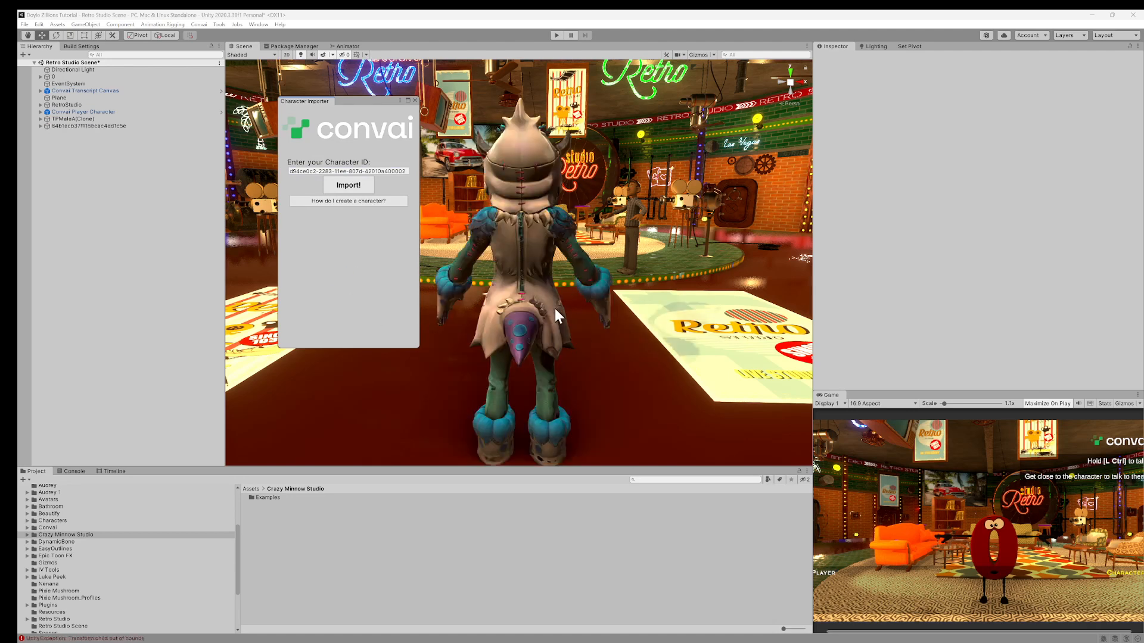
click(415, 101)
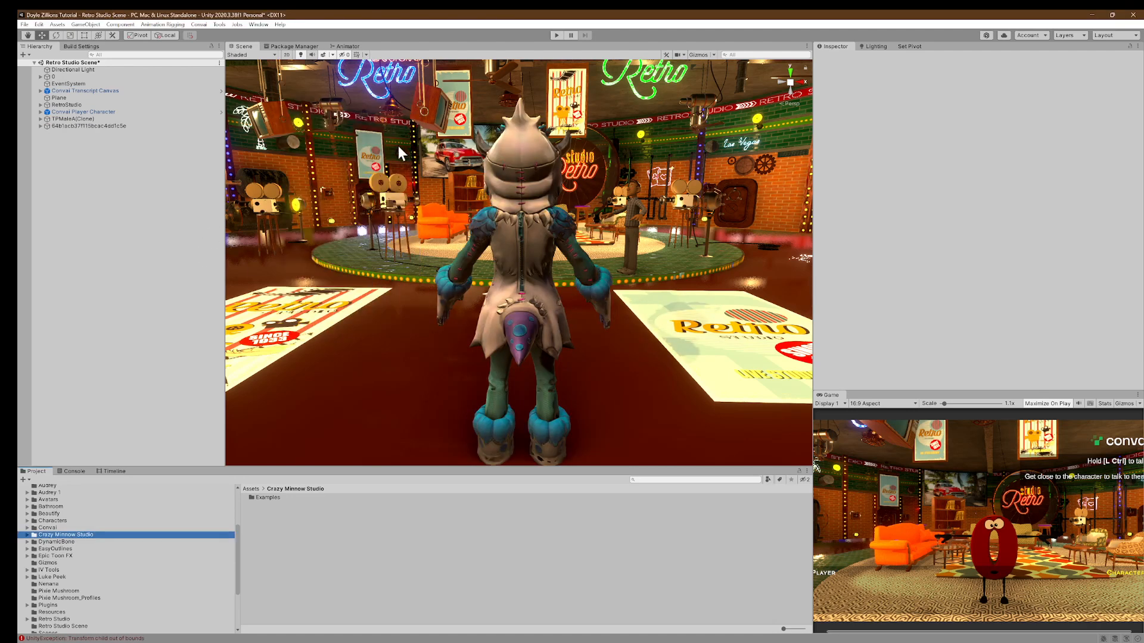
click(517, 298)
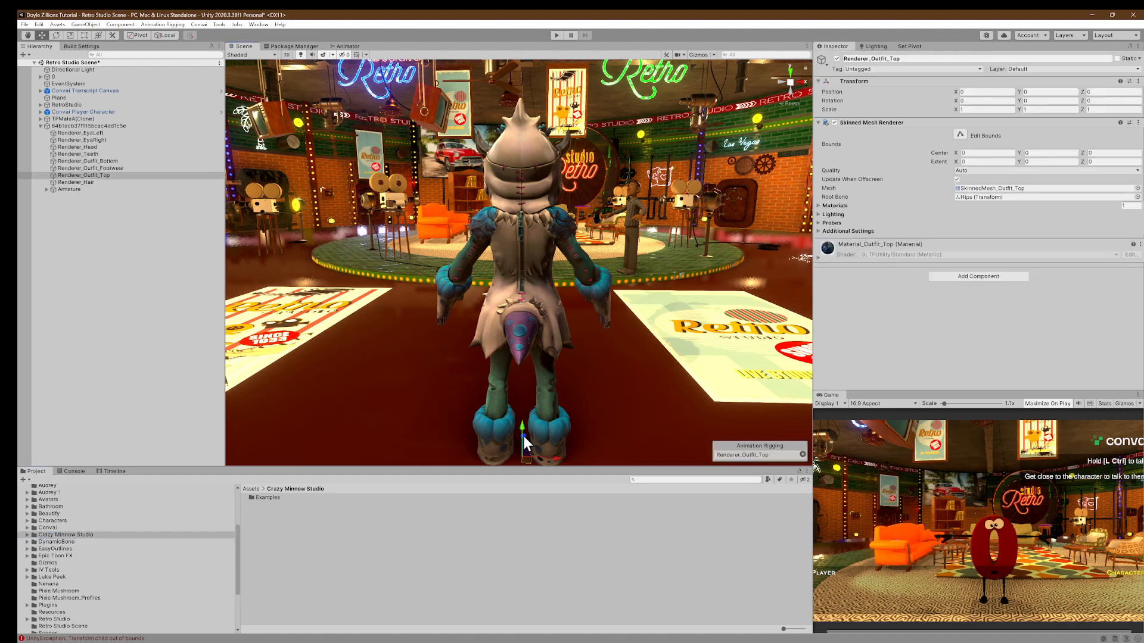
drag(523, 436, 524, 380)
click(39, 25)
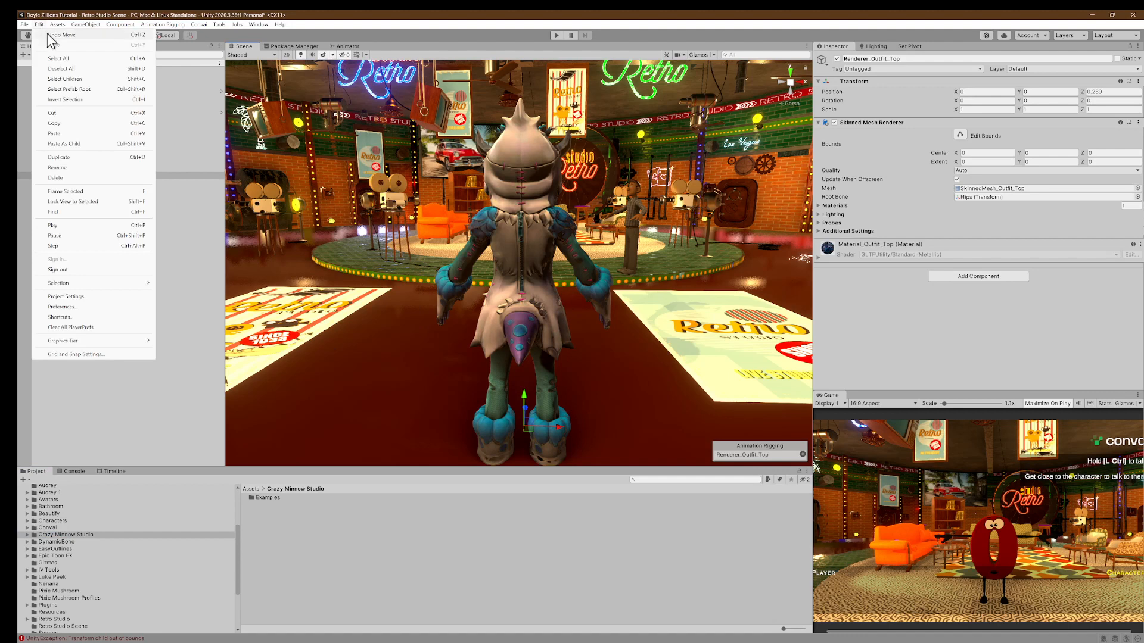
click(48, 33)
- Move the whole imported character to about Z 1.556 toward the stage and set its Y rotation to 180
click(66, 125)
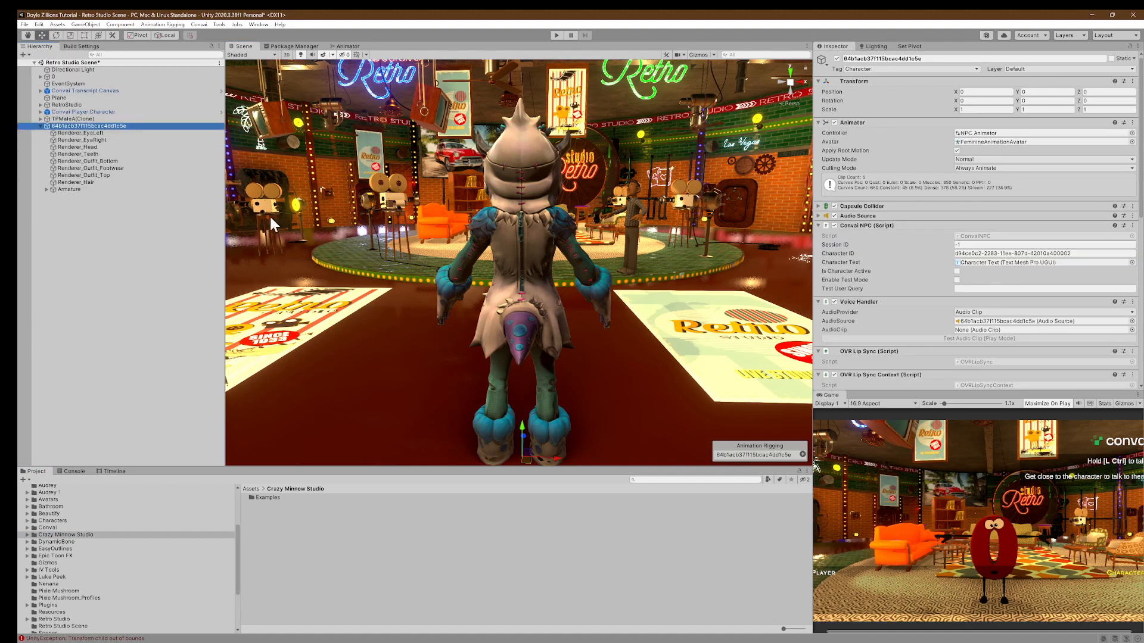
drag(524, 434, 533, 334)
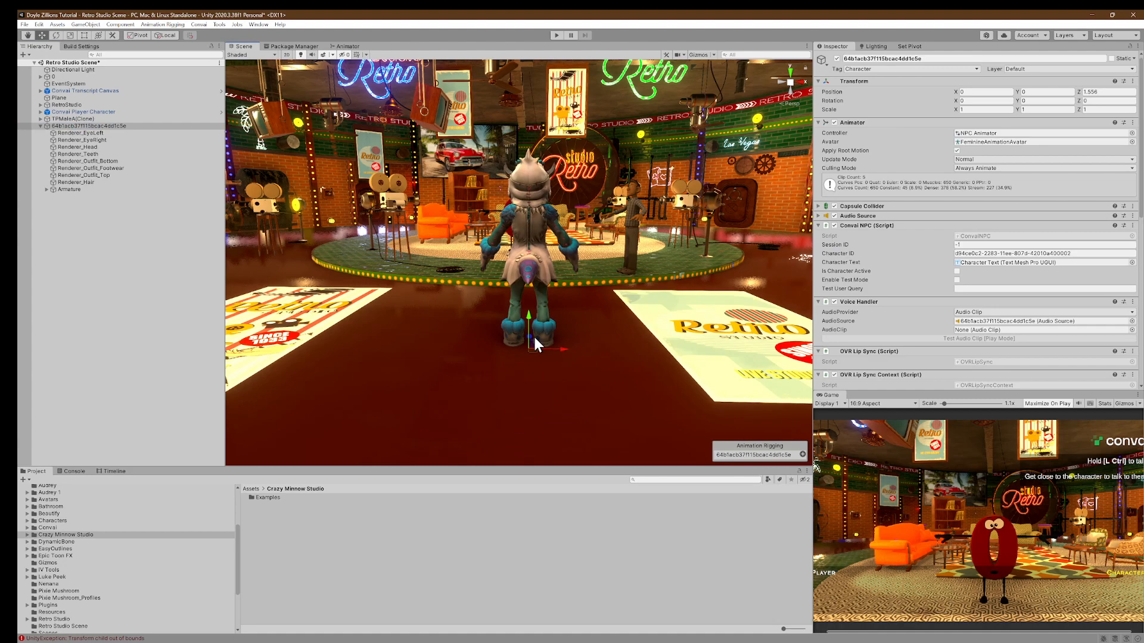
click(1044, 102)
text(180)
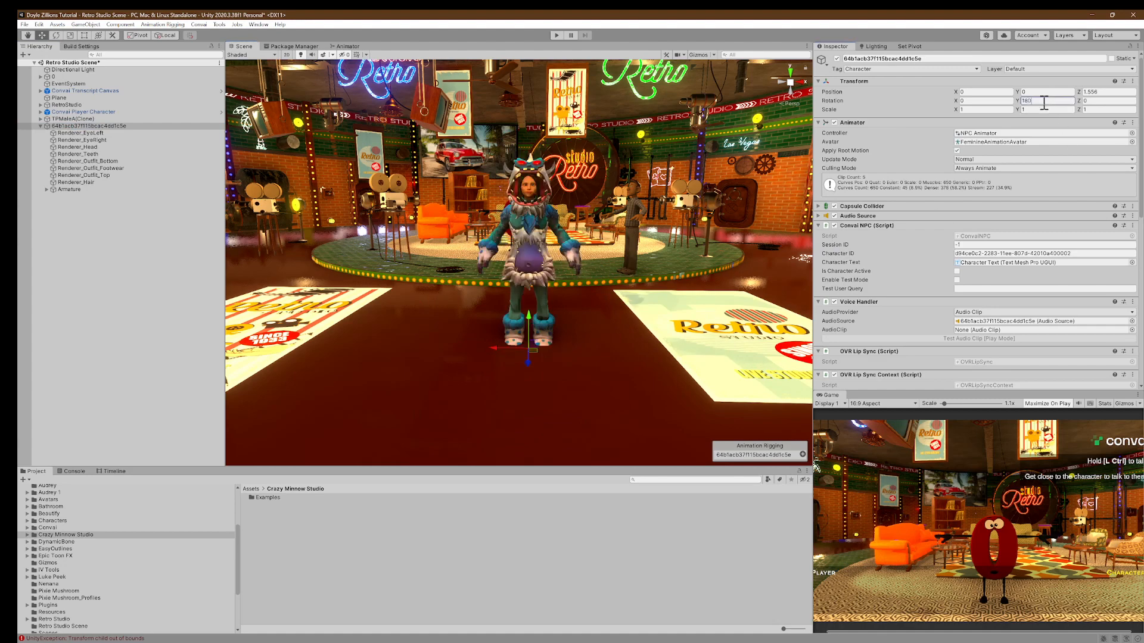
- Rename the imported character's root object as Priscilla
scroll(595, 359, up, 3)
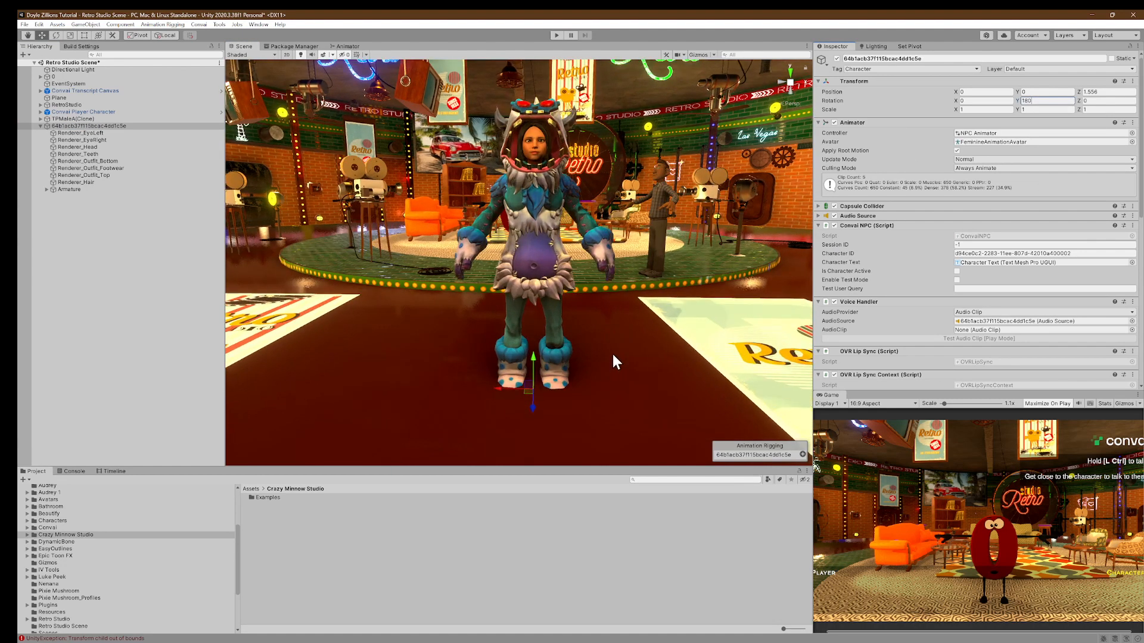
click(111, 126)
click(116, 127)
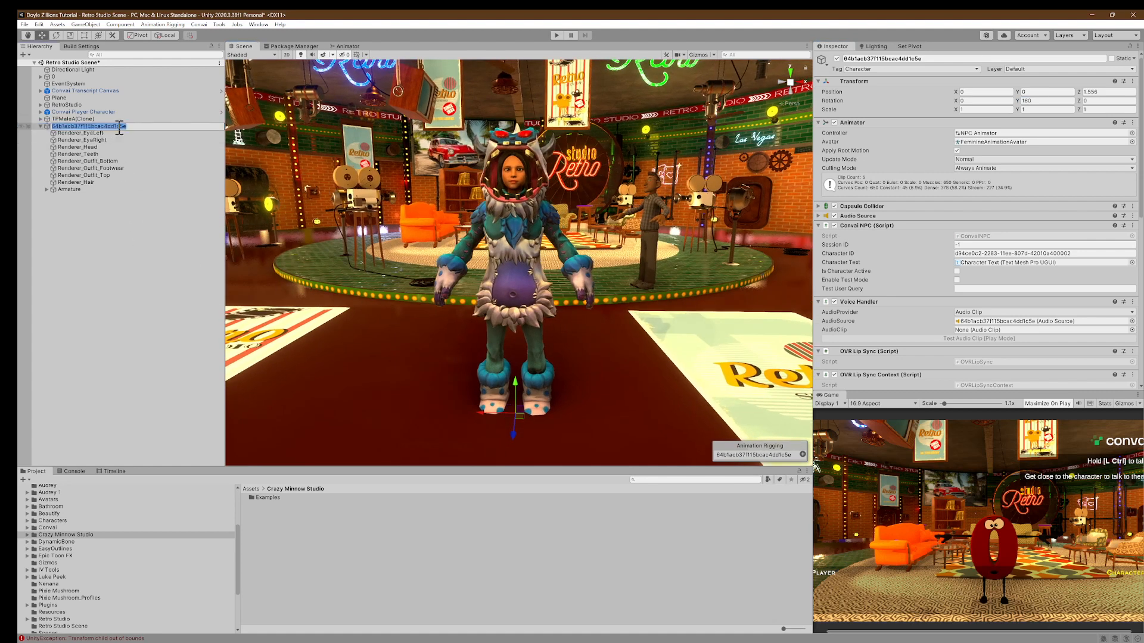
text(Priscilla)
key(Return)
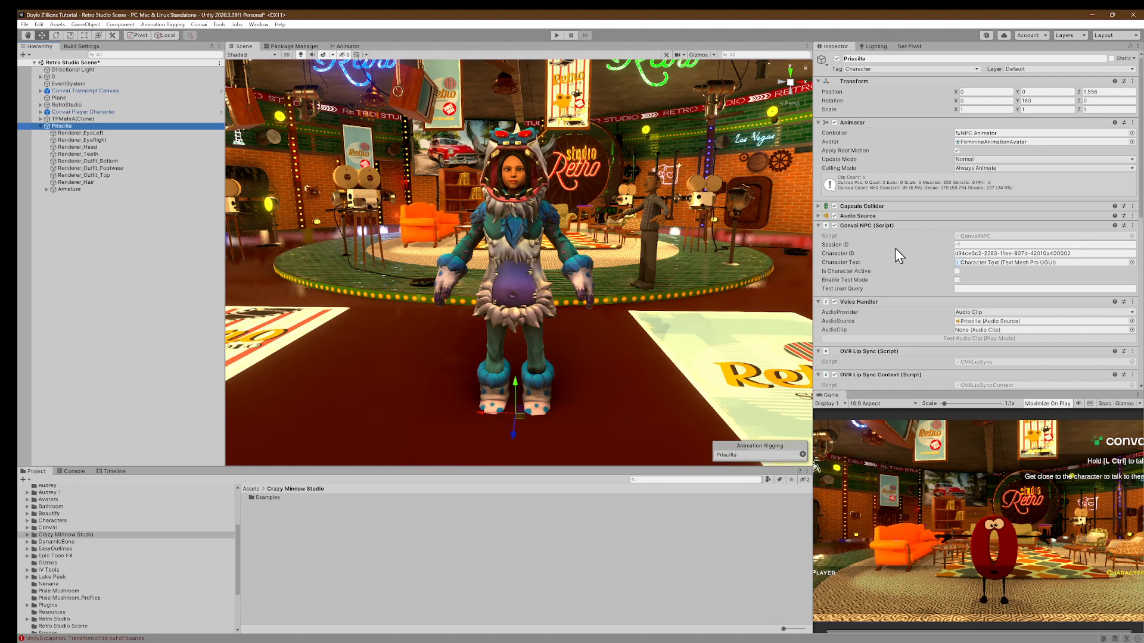
- Remove the OVR Lip Sync script component from the Priscilla character
scroll(896, 250, down, 5)
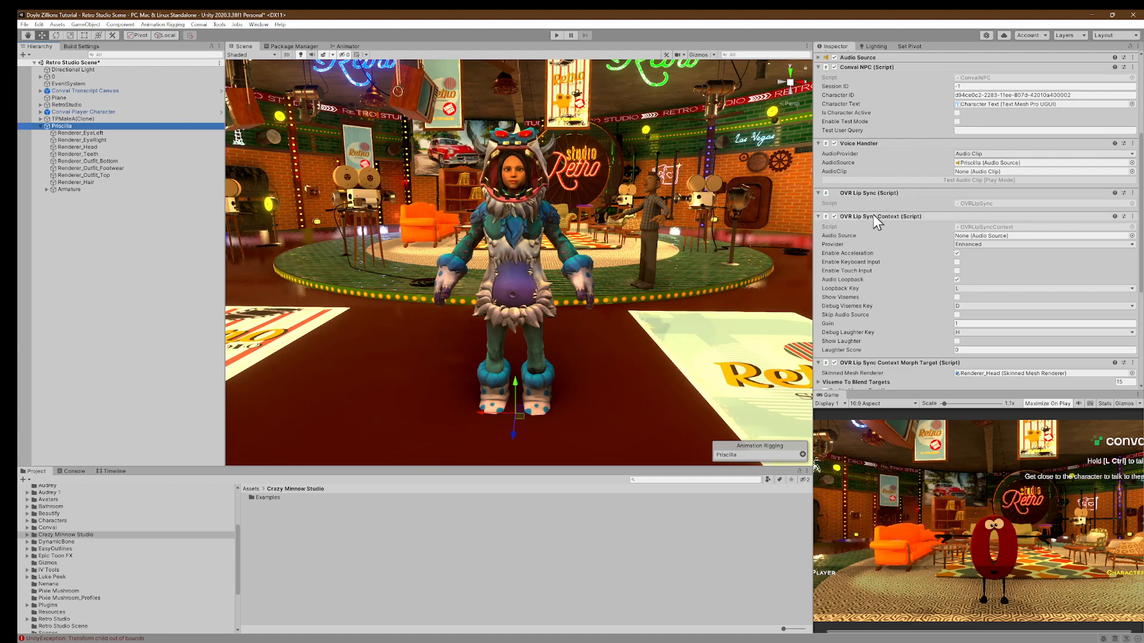
click(1132, 193)
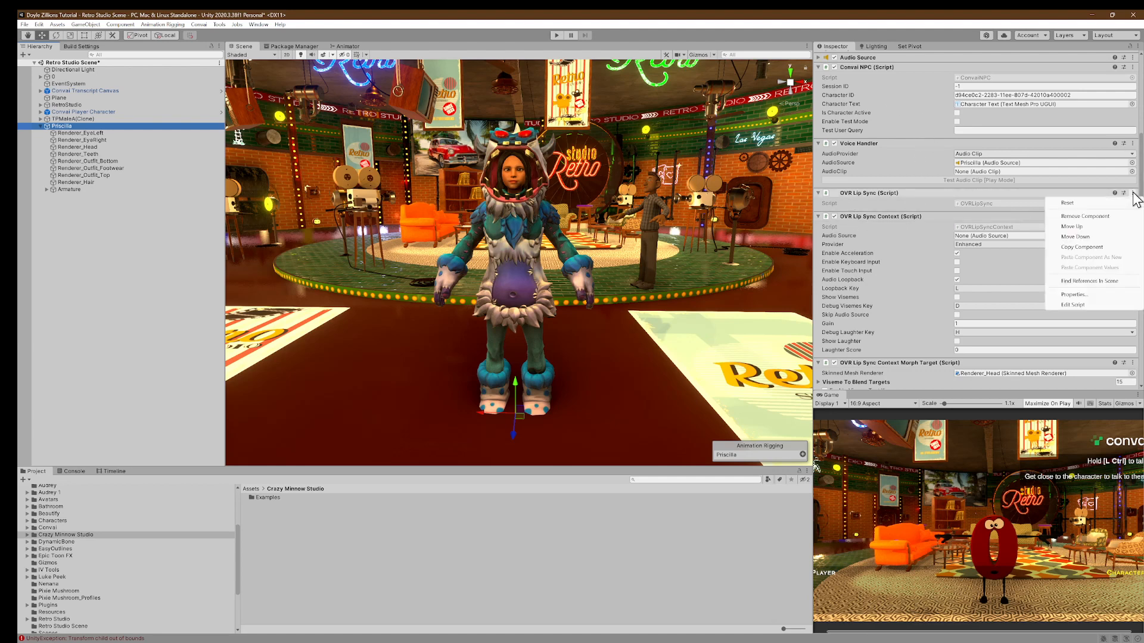
click(1099, 217)
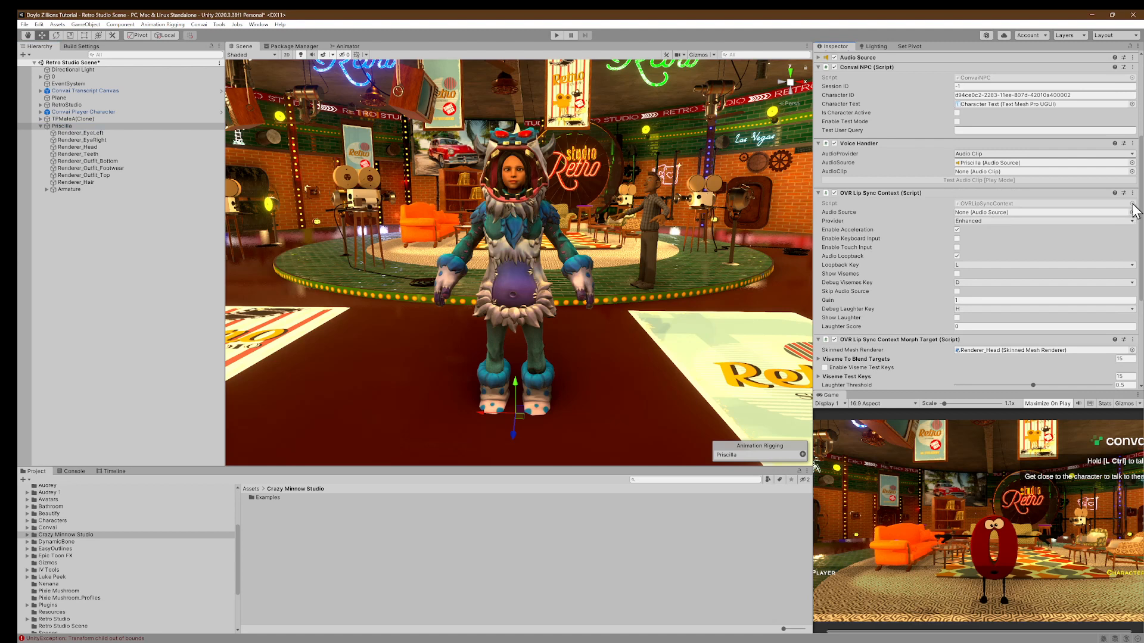
- Remove the OVR Lip Sync Context and OVR Lip Sync Context Morph Target components from the Priscilla character
click(1132, 193)
click(1090, 216)
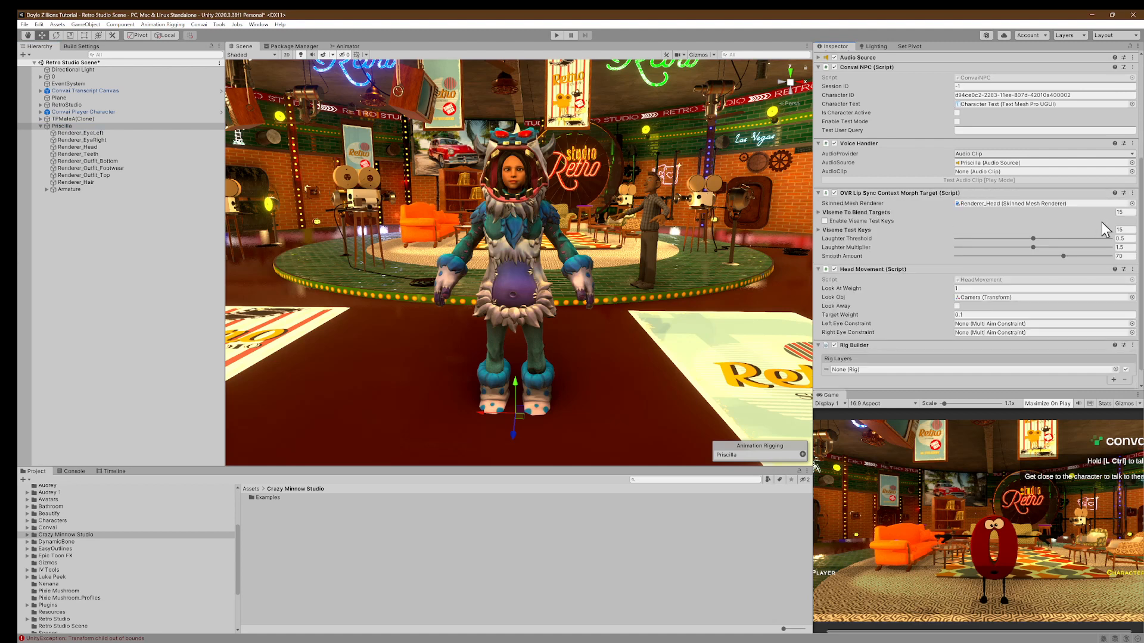
click(1132, 193)
click(1101, 218)
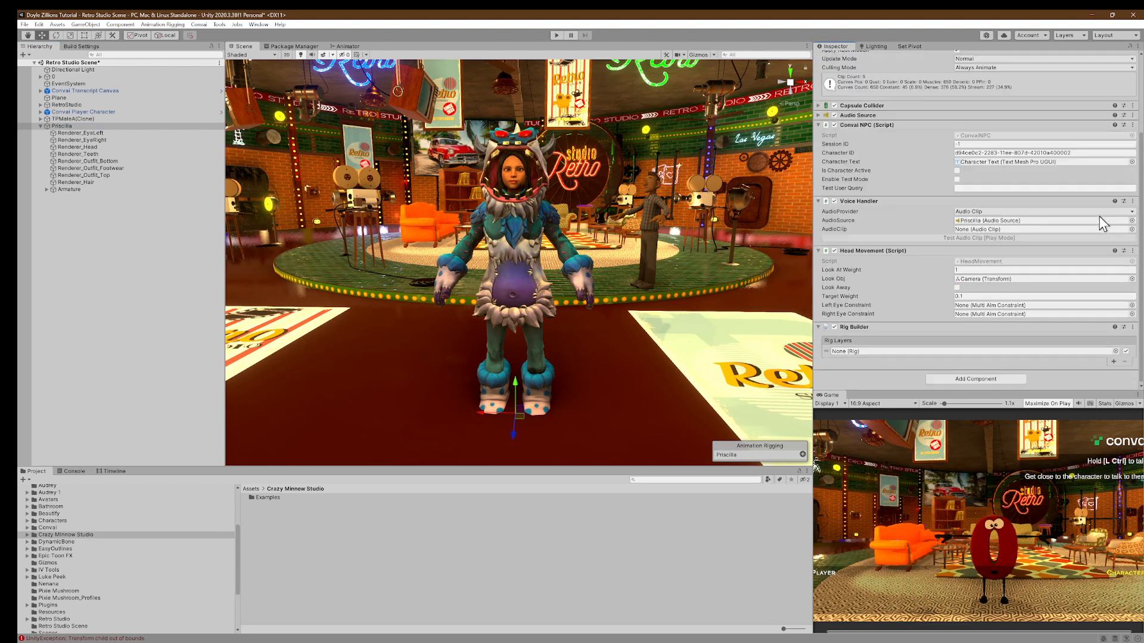
- Remove the Head Movement script and the Rig Builder component from the Priscilla character
click(1133, 251)
click(1099, 277)
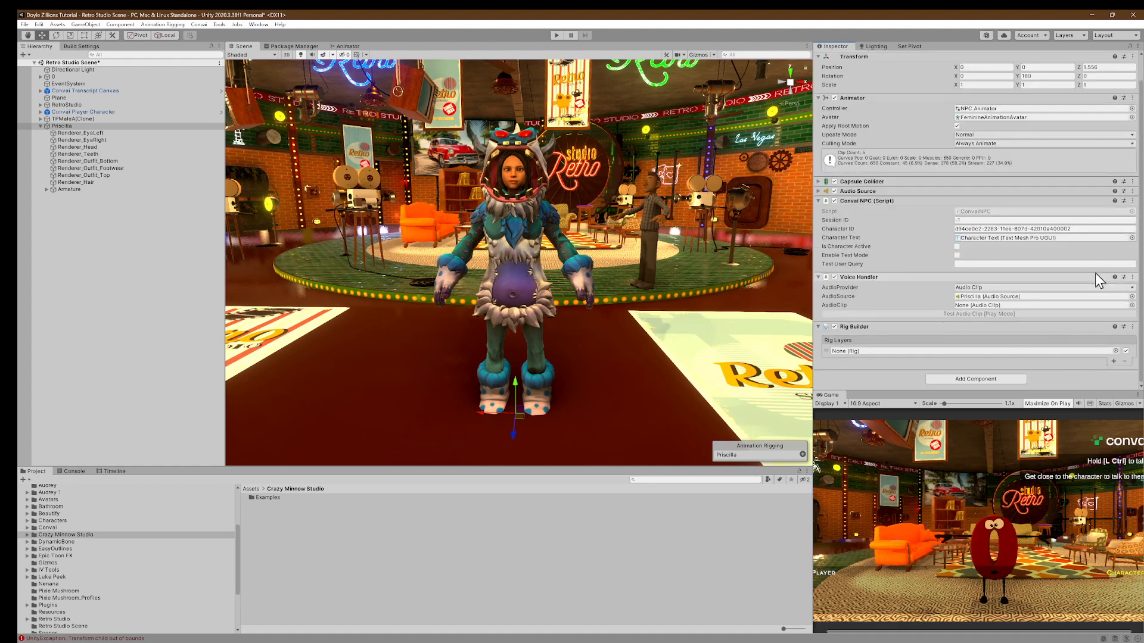
click(1132, 327)
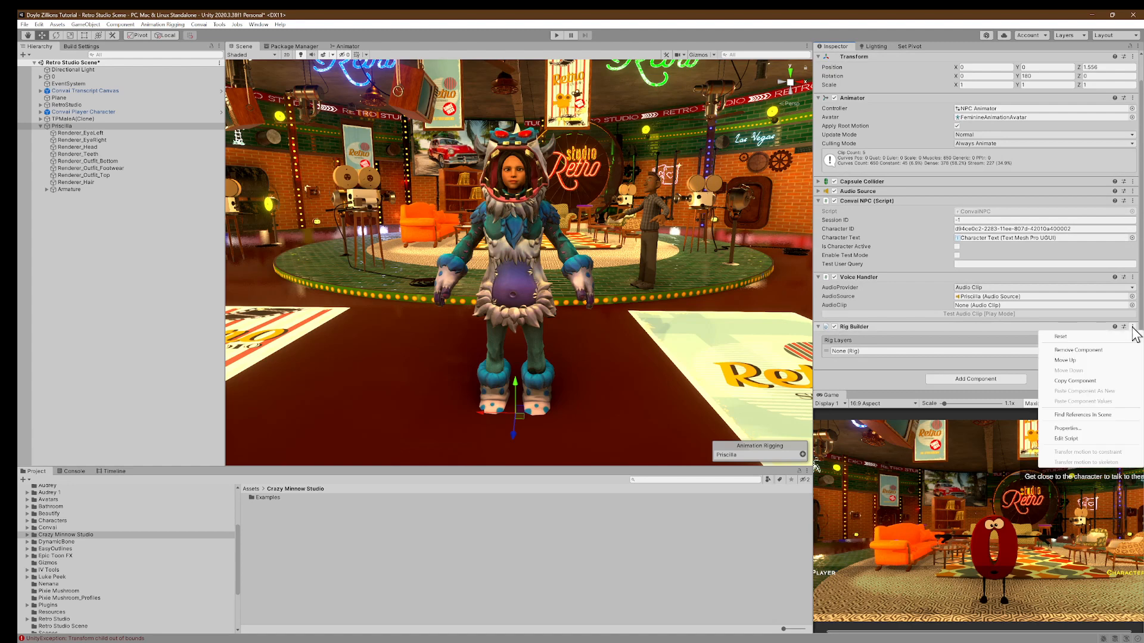
click(1080, 350)
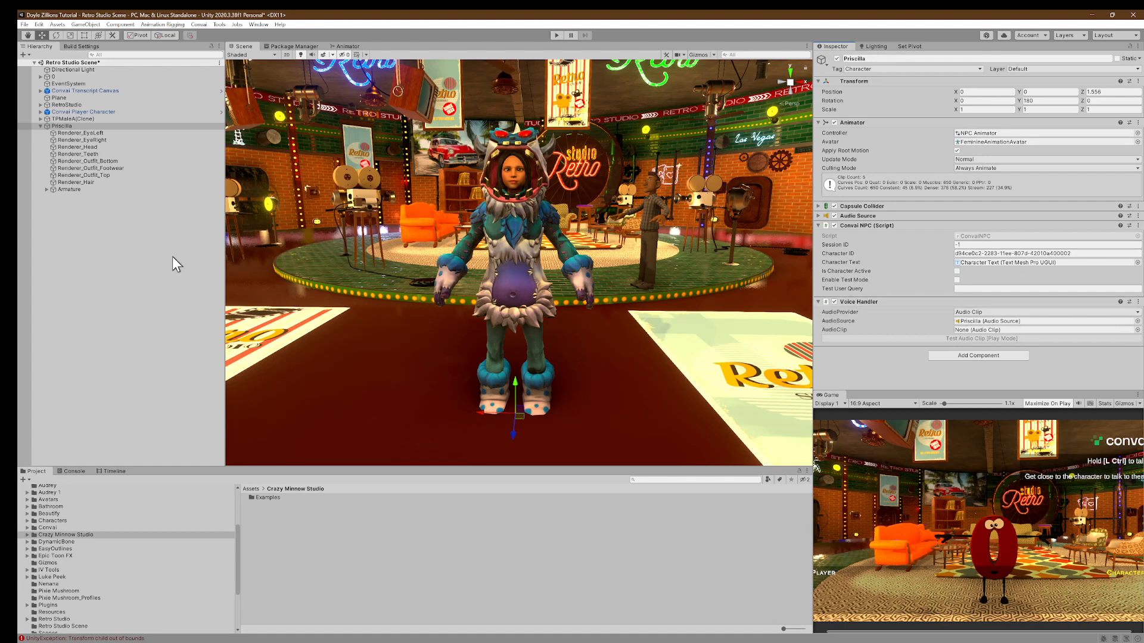
- Set up SALSA LipSync on the Priscilla root object with the ReadyPlayerMe One-Click
right_click(72, 125)
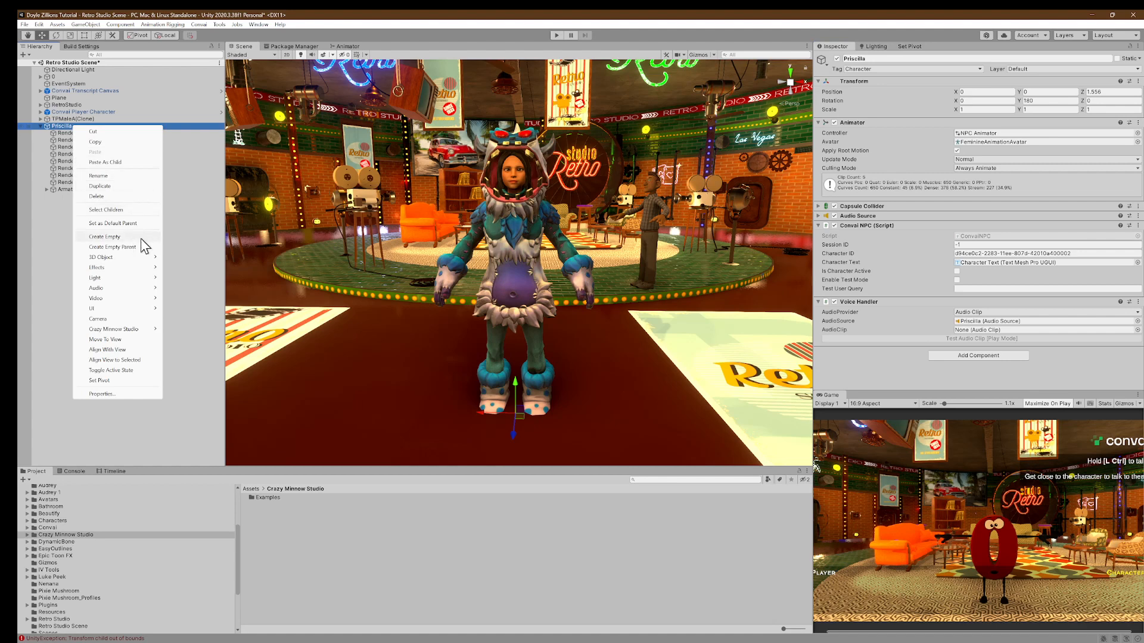
click(203, 212)
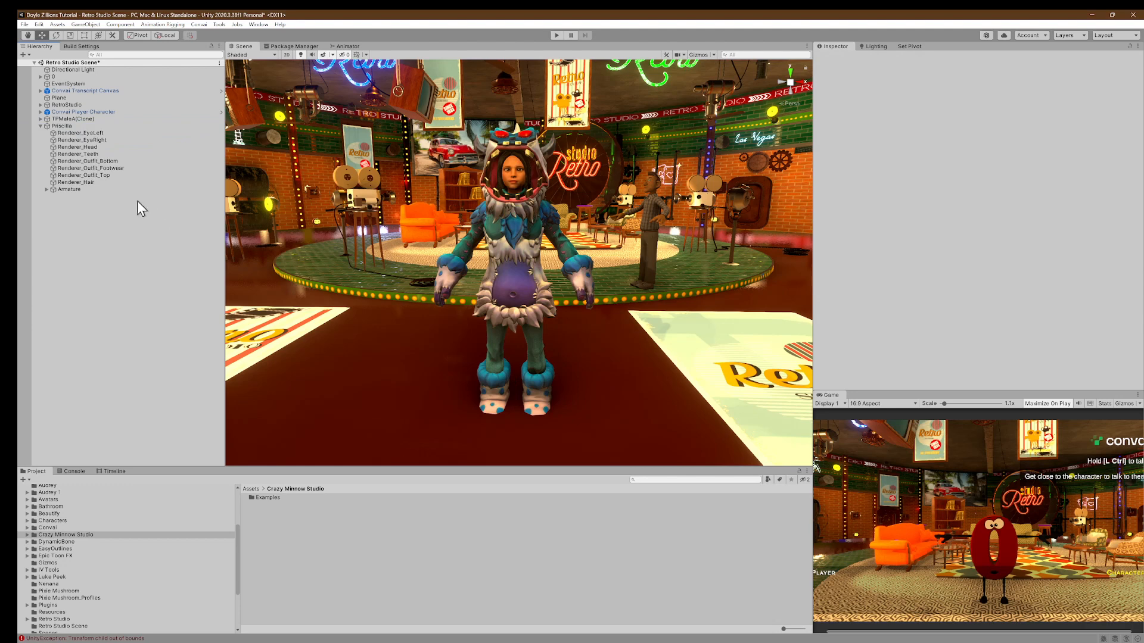
click(80, 126)
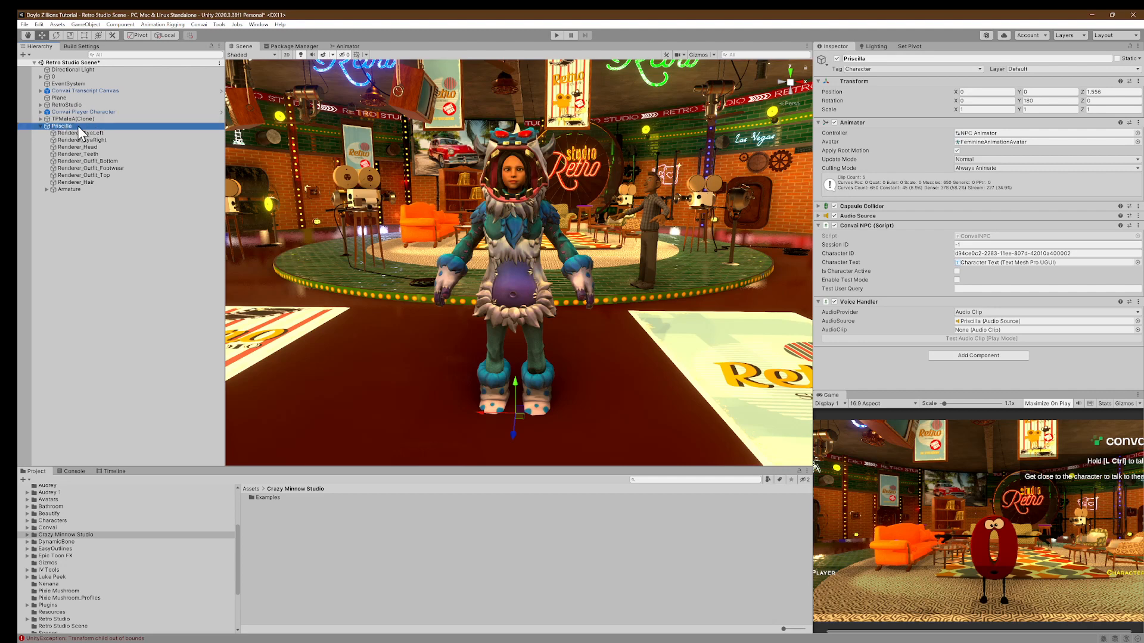
click(87, 25)
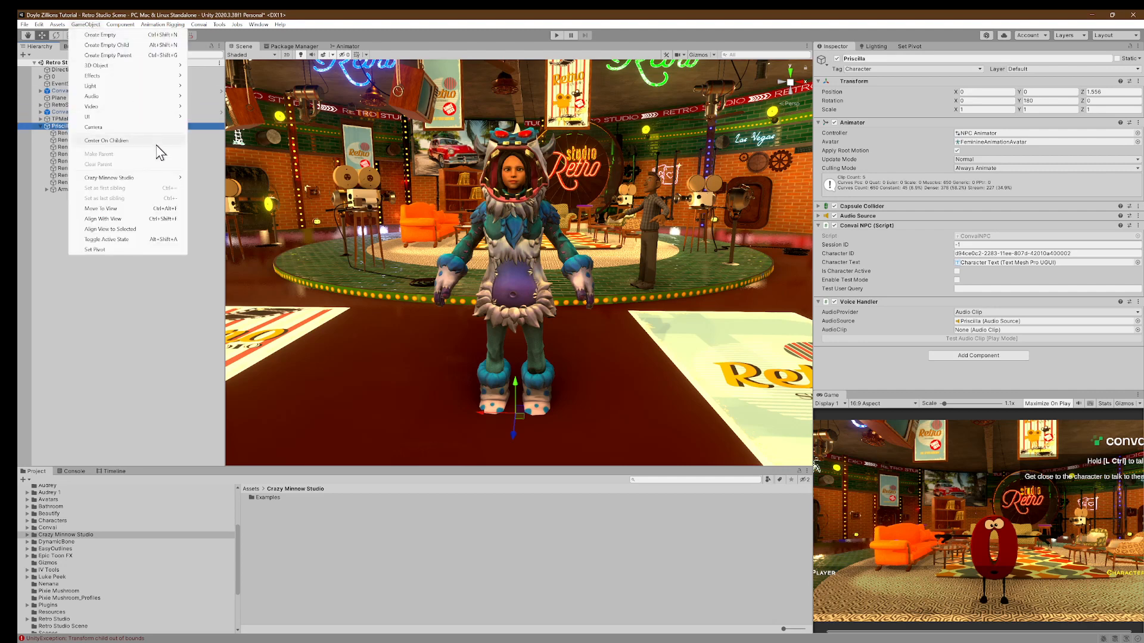
mouse_move(132, 179)
mouse_move(221, 179)
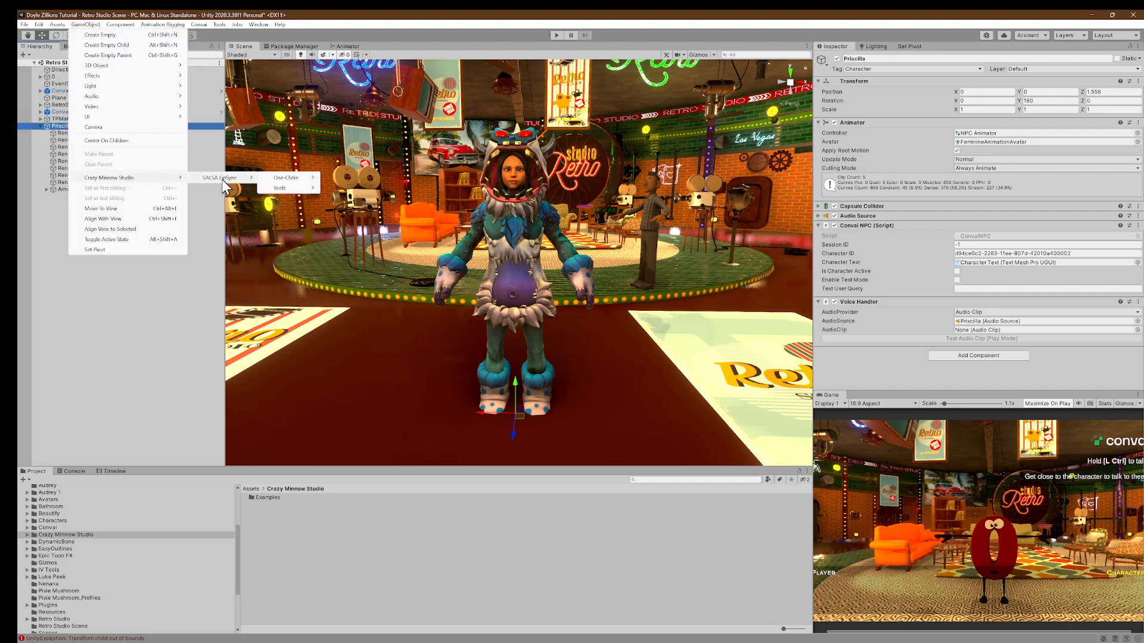
mouse_move(280, 179)
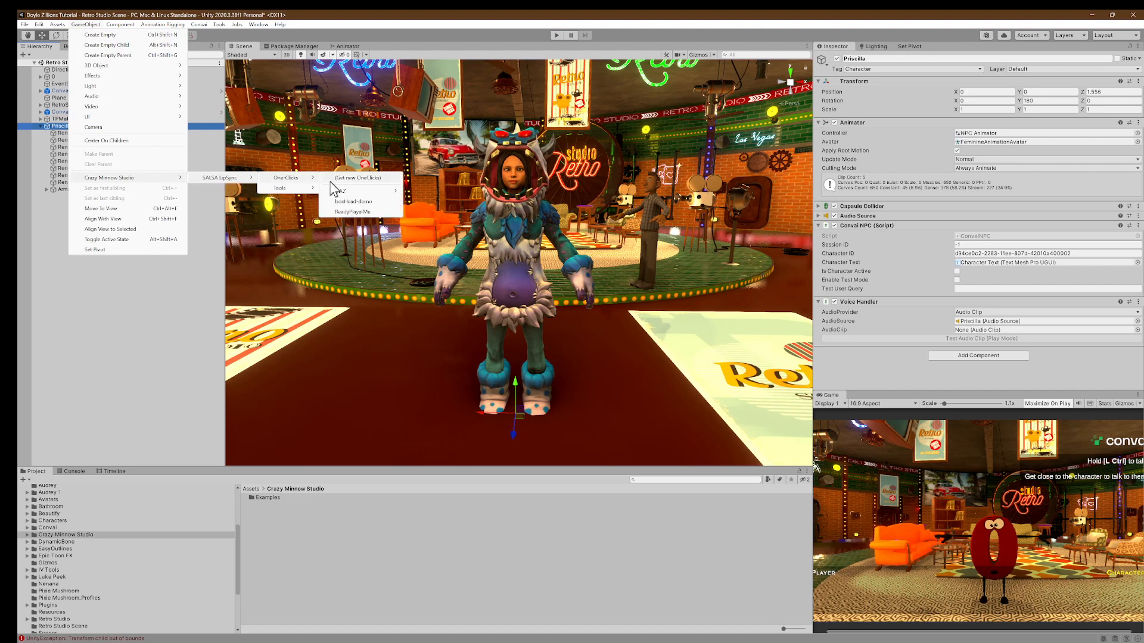
click(356, 213)
scroll(902, 285, down, 2)
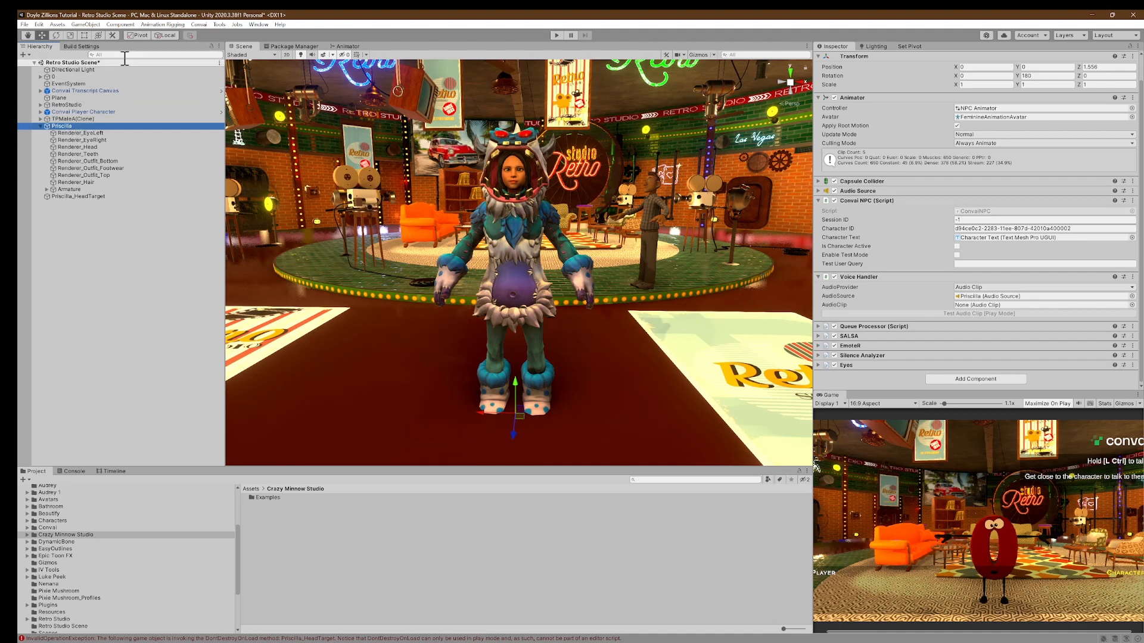
- Change Priscilla's blendshape weight range to 0-100 with the SALSA LipSync tools
click(89, 25)
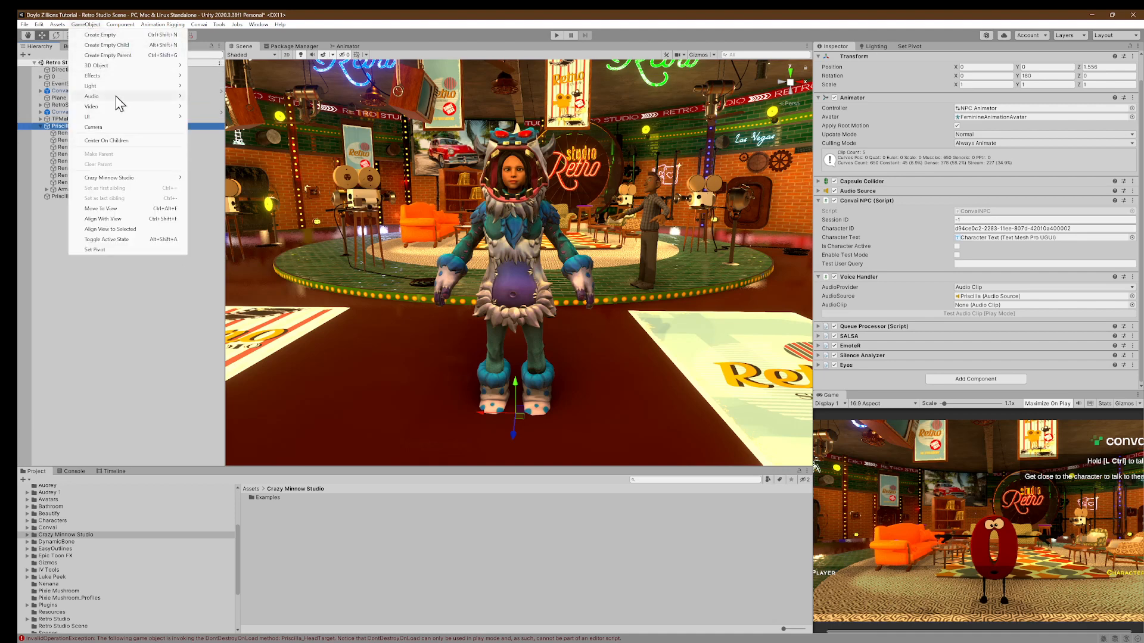
mouse_move(133, 179)
mouse_move(216, 179)
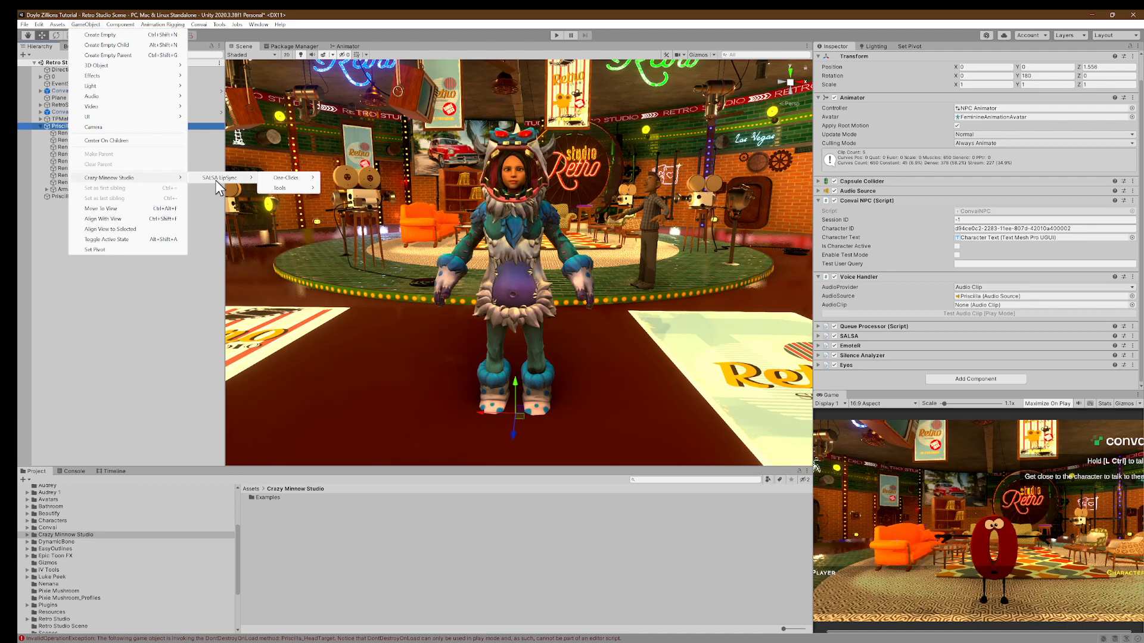
mouse_move(285, 190)
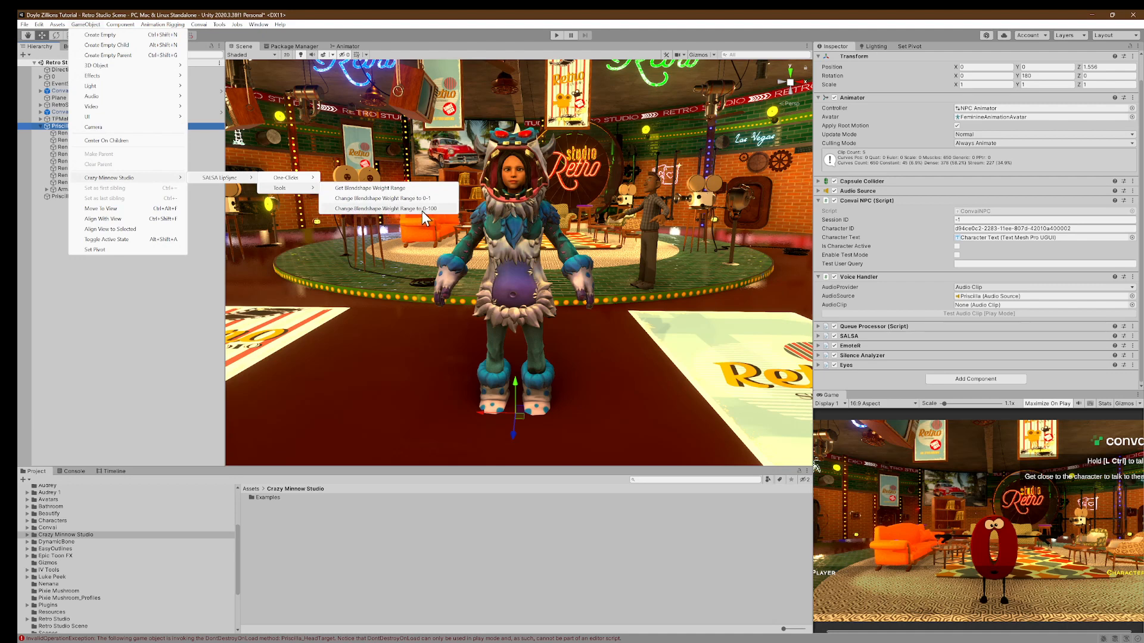
click(391, 209)
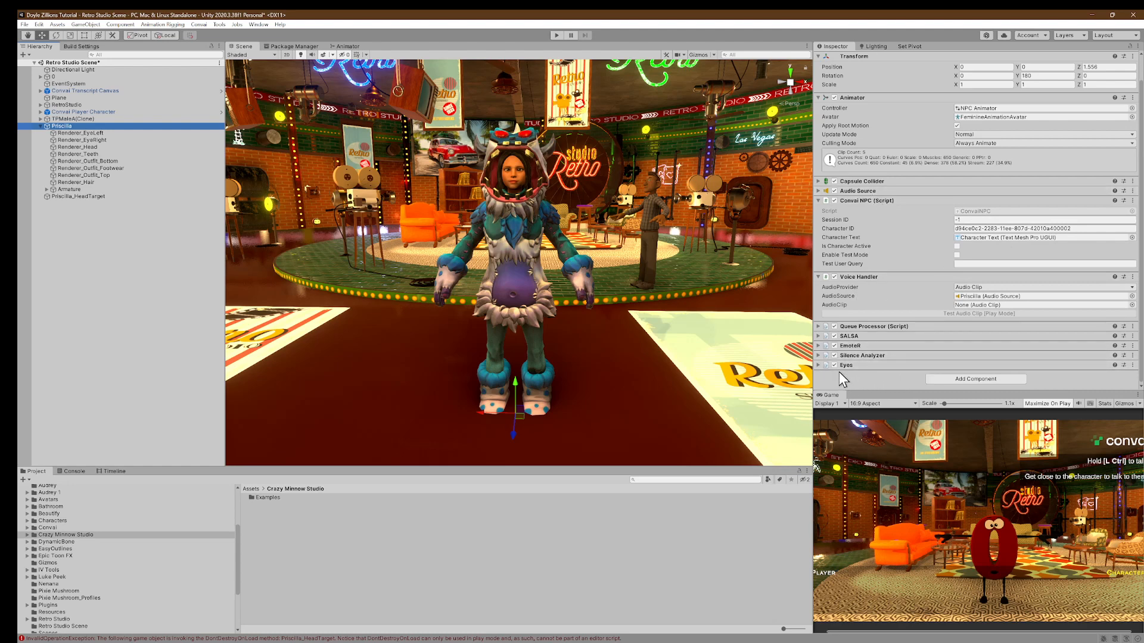
- Assign the Convai Player Character's Camera as the Look Target in the system properties of Priscilla's Eyes component
click(817, 336)
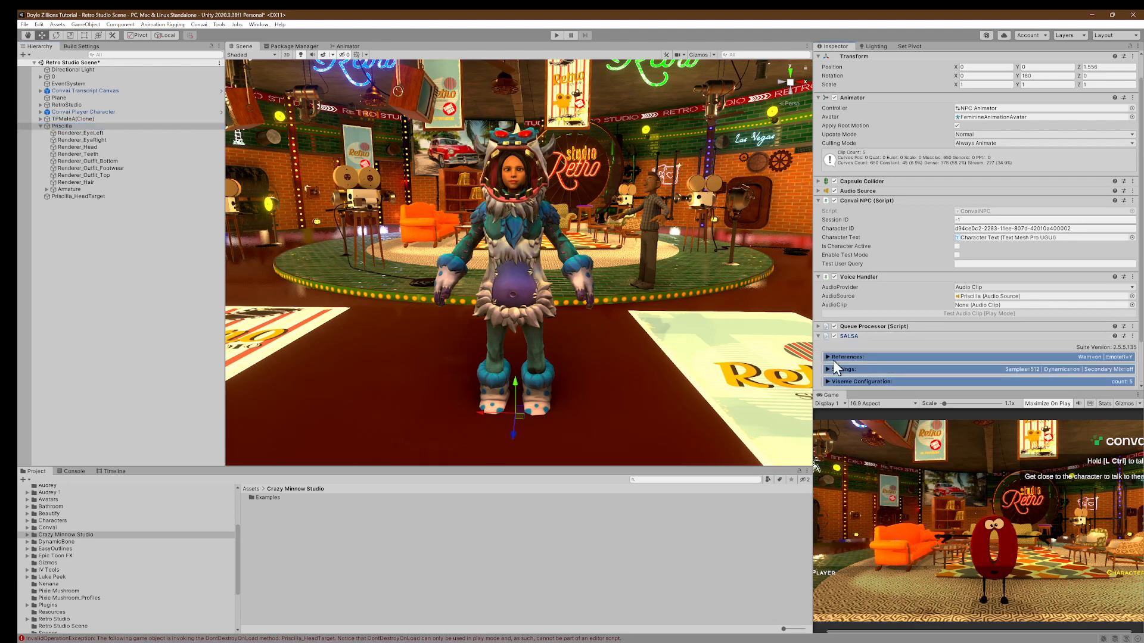
click(817, 335)
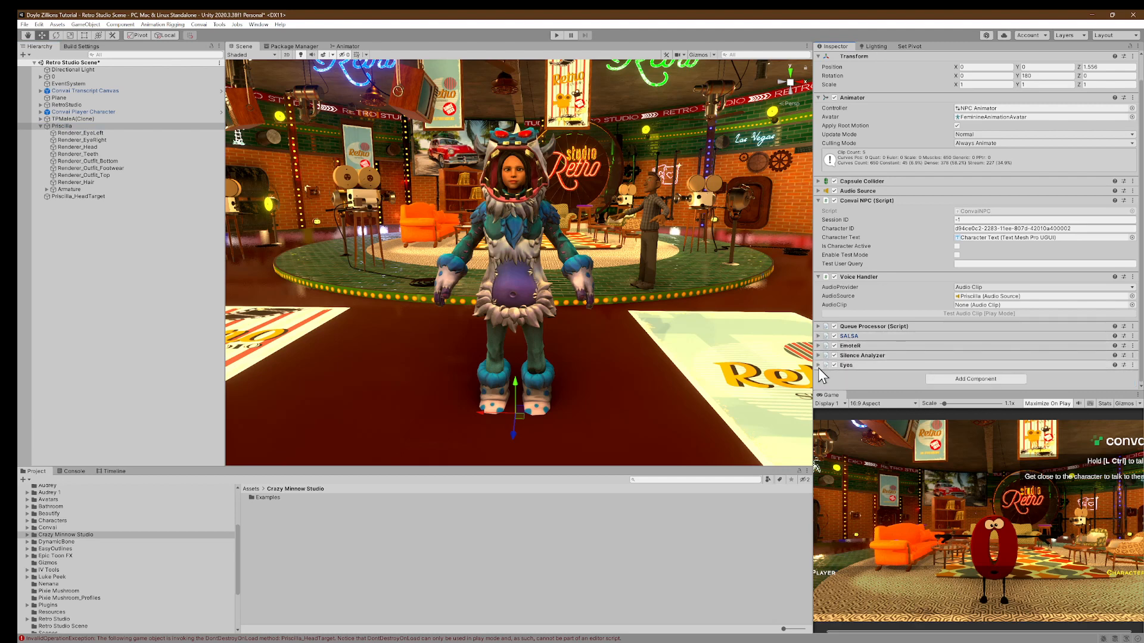
click(875, 365)
click(827, 323)
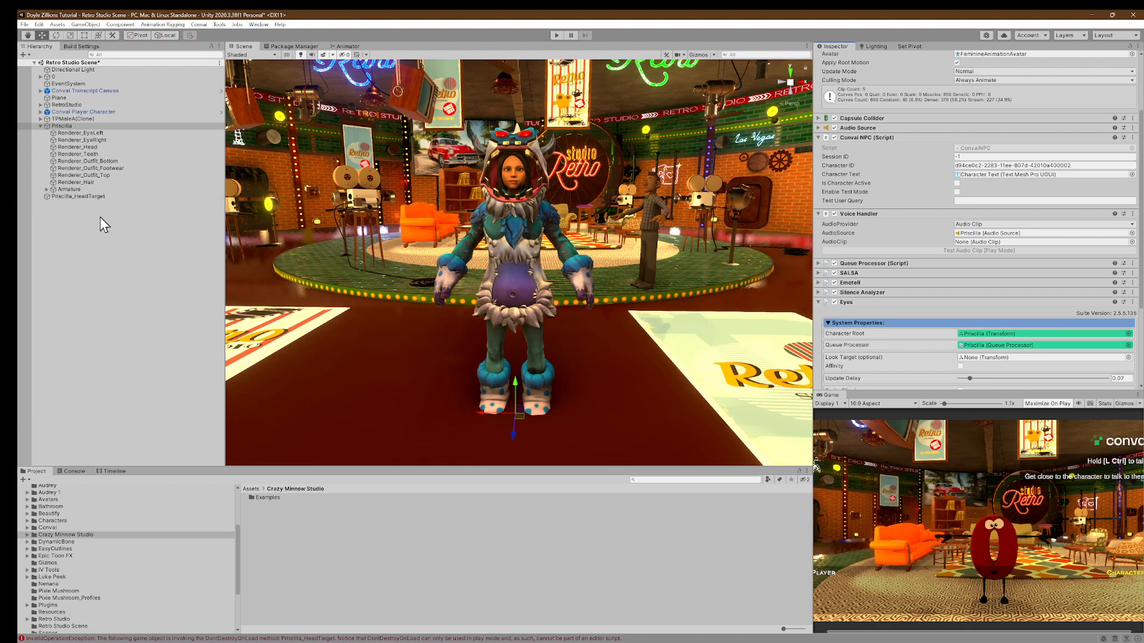
click(40, 112)
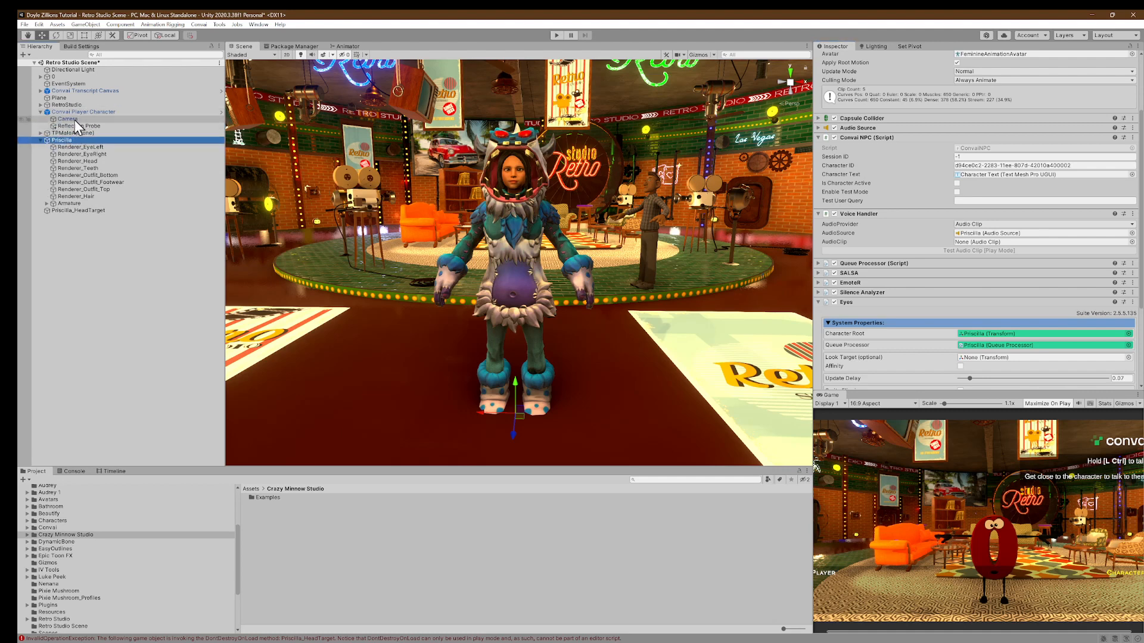
drag(73, 120, 976, 359)
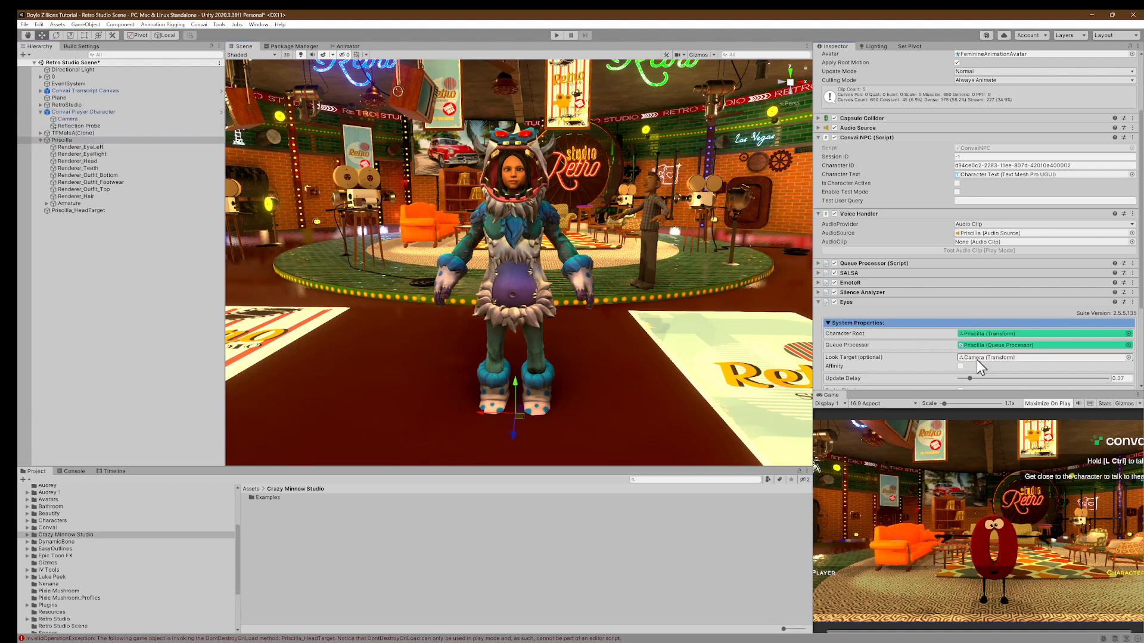
- Enable Affinity for the Eyes component's look target and raise its percentage slightly above 0.75
scroll(899, 357, down, 3)
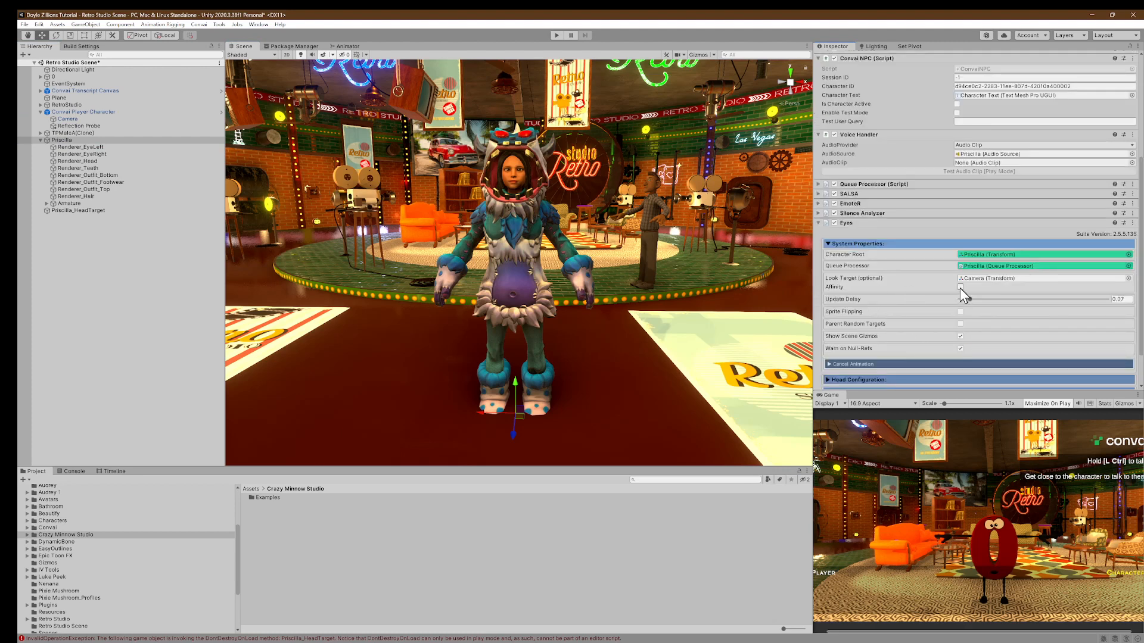
mouse_move(918, 284)
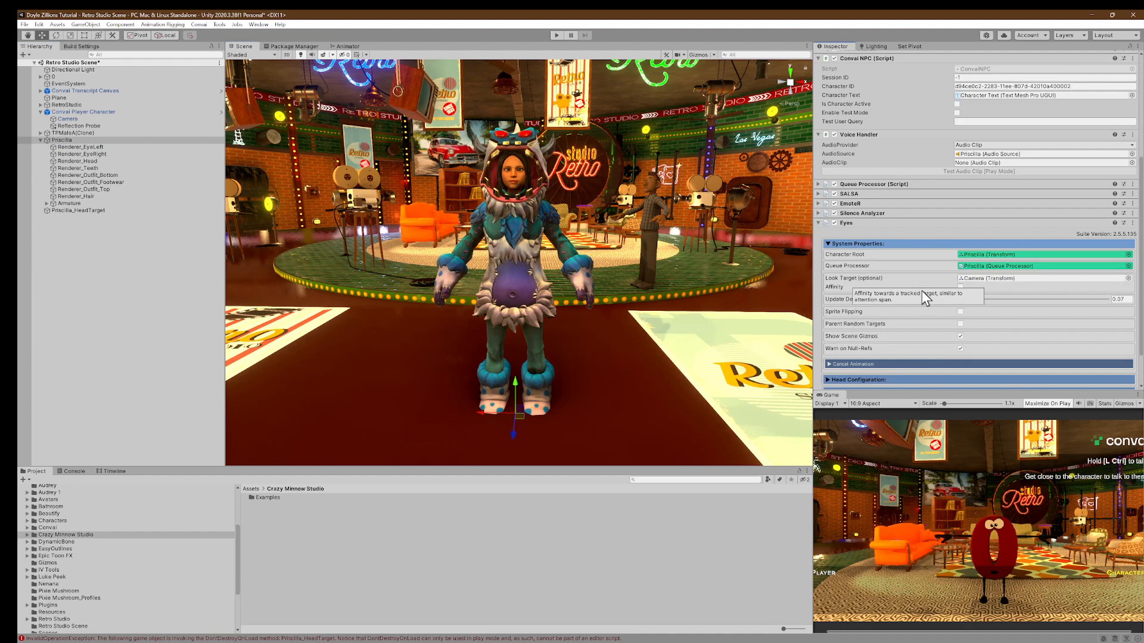
click(960, 287)
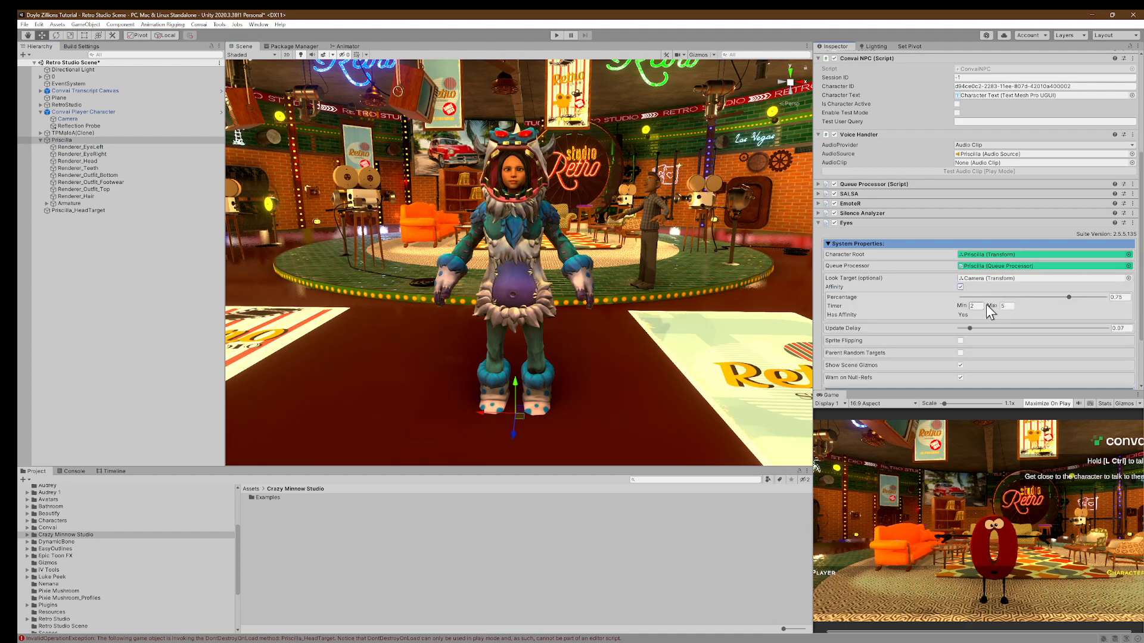
drag(1070, 296, 1086, 297)
click(827, 243)
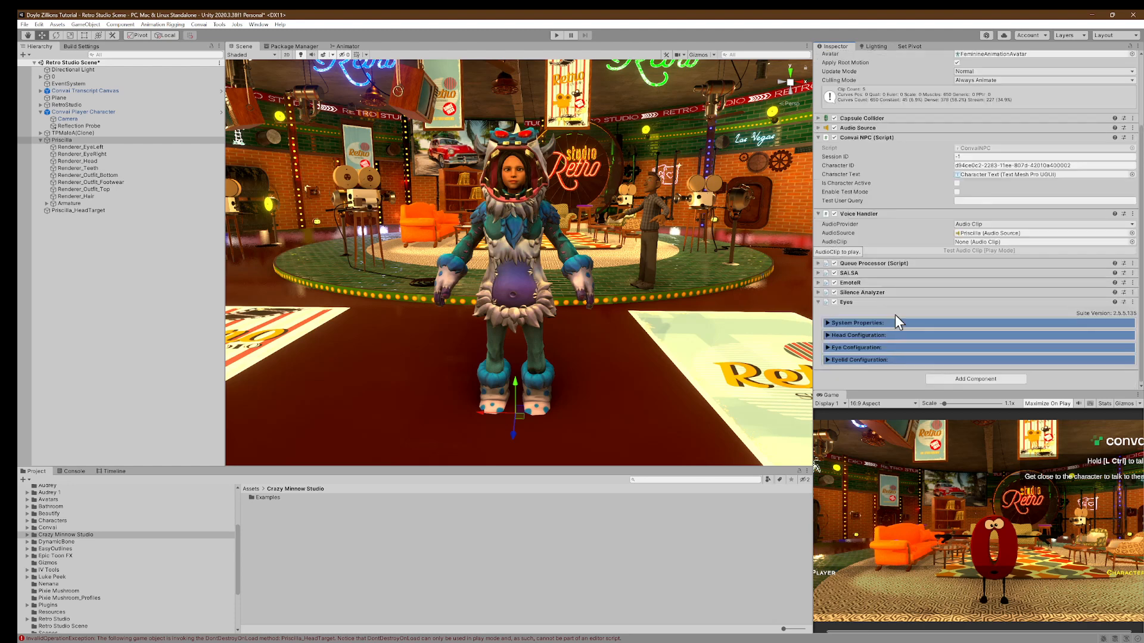
click(819, 302)
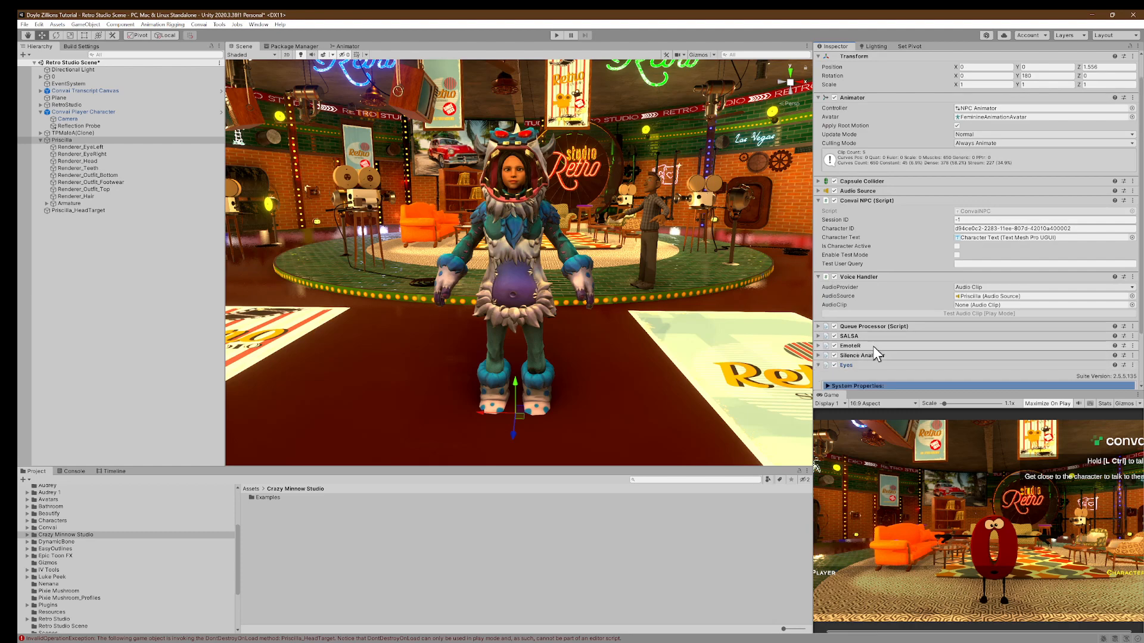
- Examine the eyelid configuration and blink settings of Priscilla's Eyes component
click(878, 365)
click(828, 360)
scroll(893, 366, down, 5)
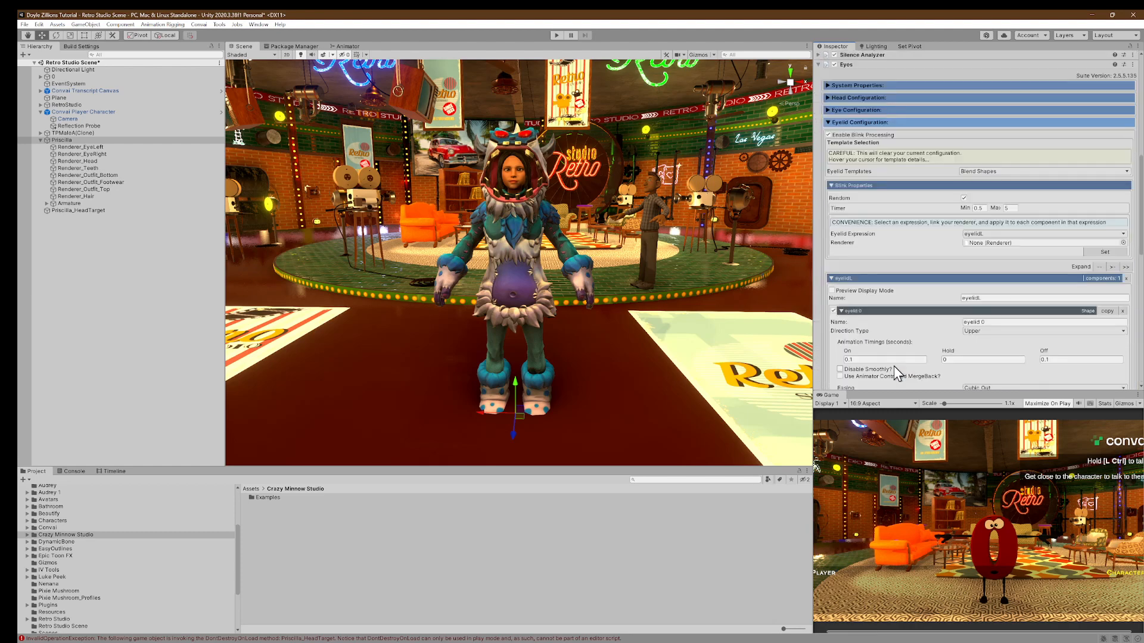
scroll(975, 309, up, 10)
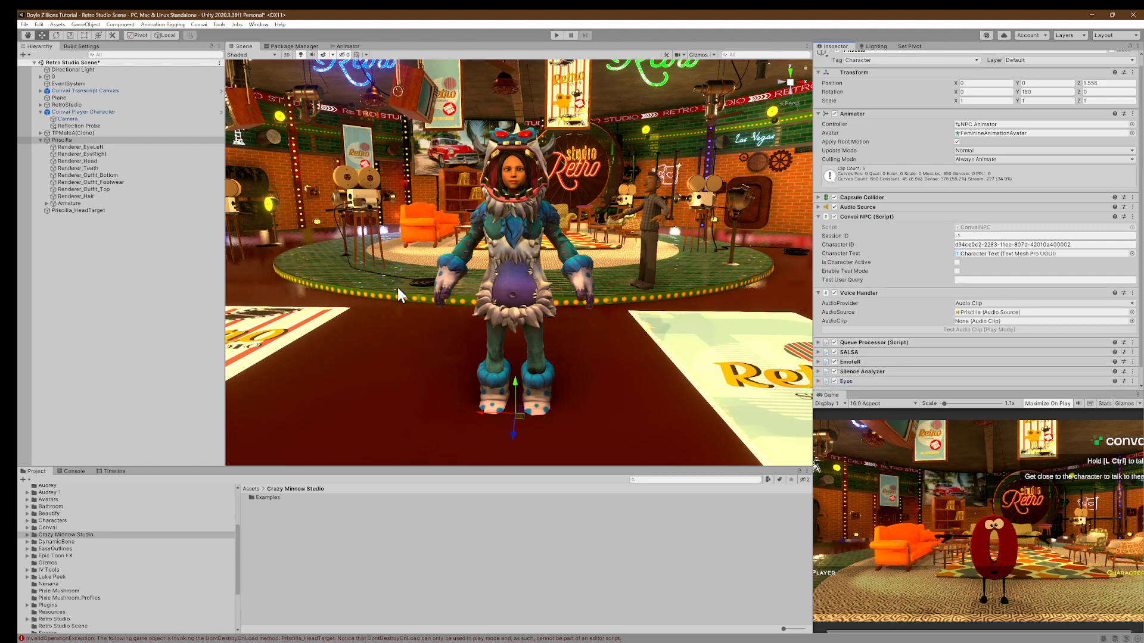
- Run the scene in Play mode, move the player back to face Priscilla, and start talking to her
click(557, 36)
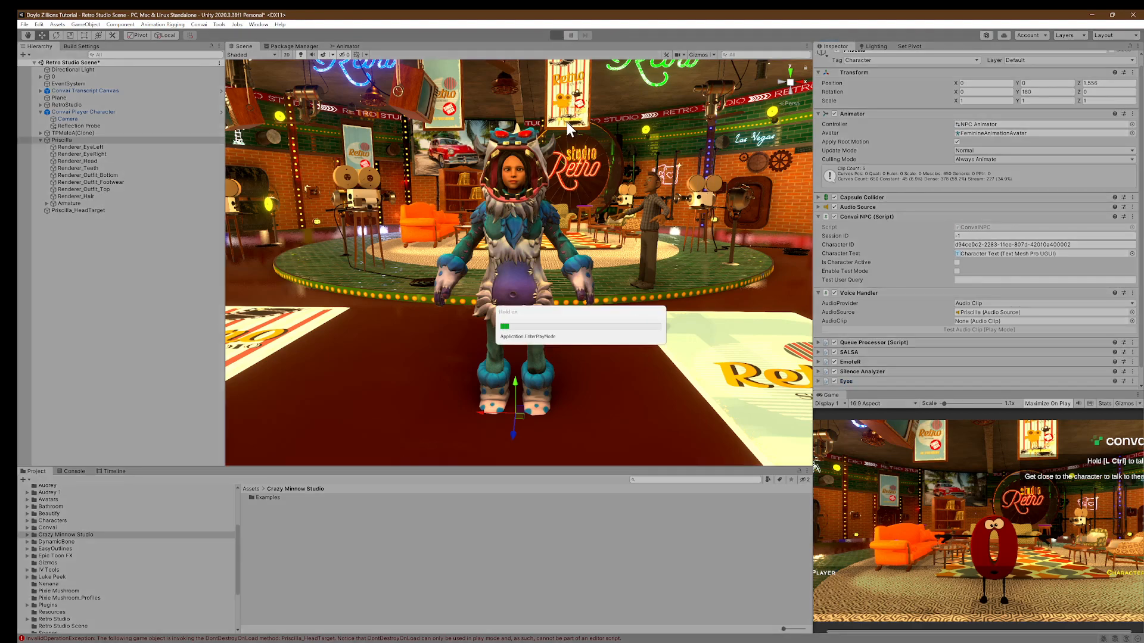
key(s)
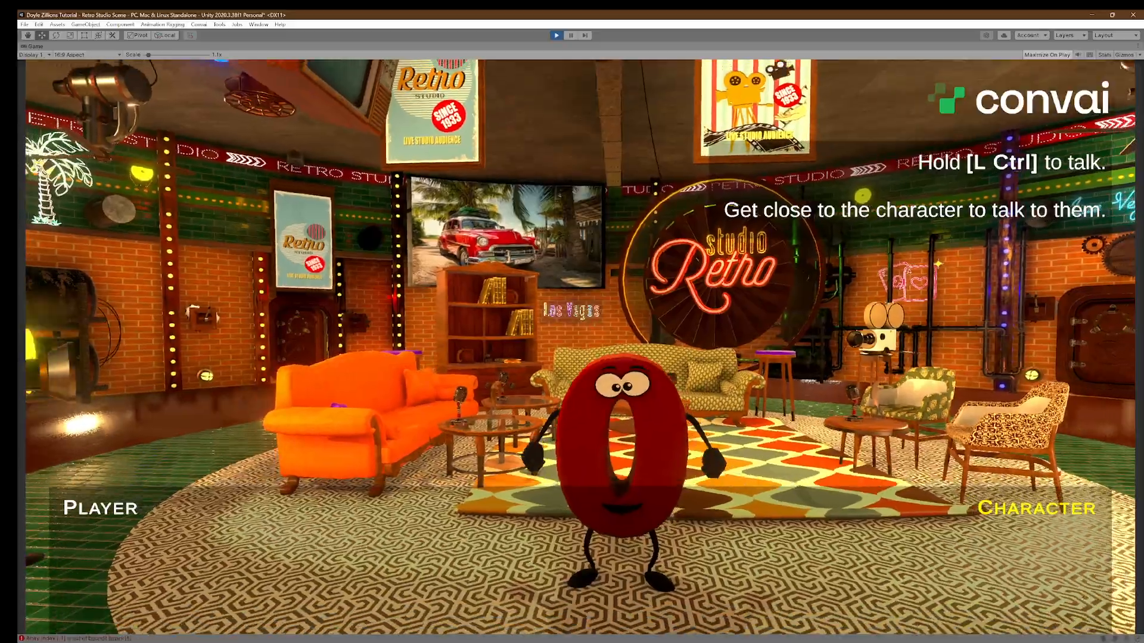
key(s)
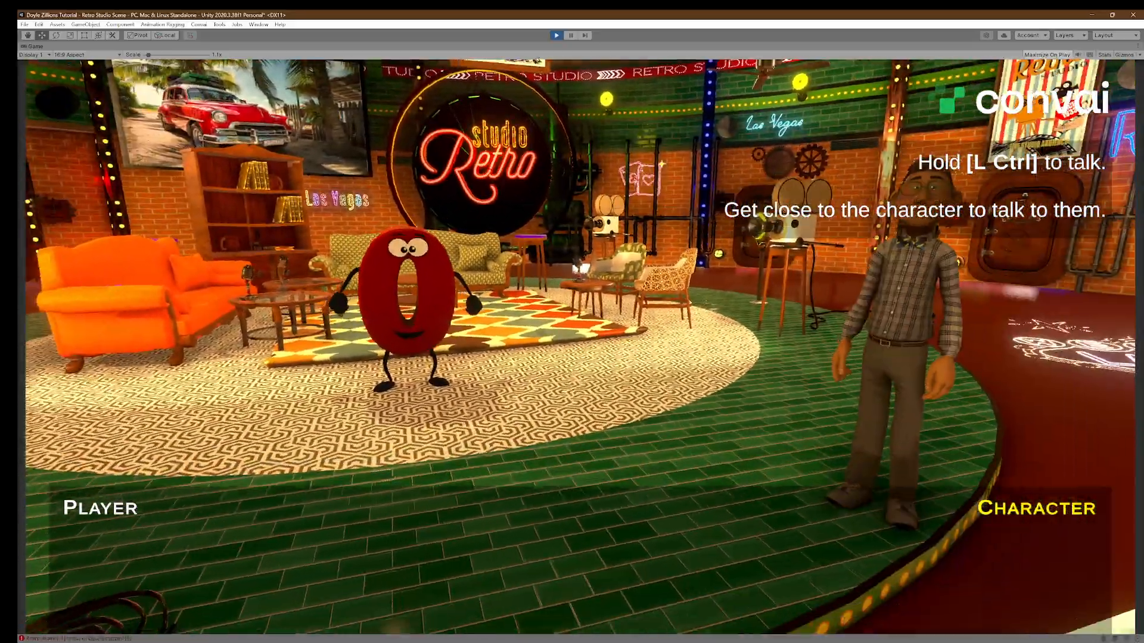
key(s)
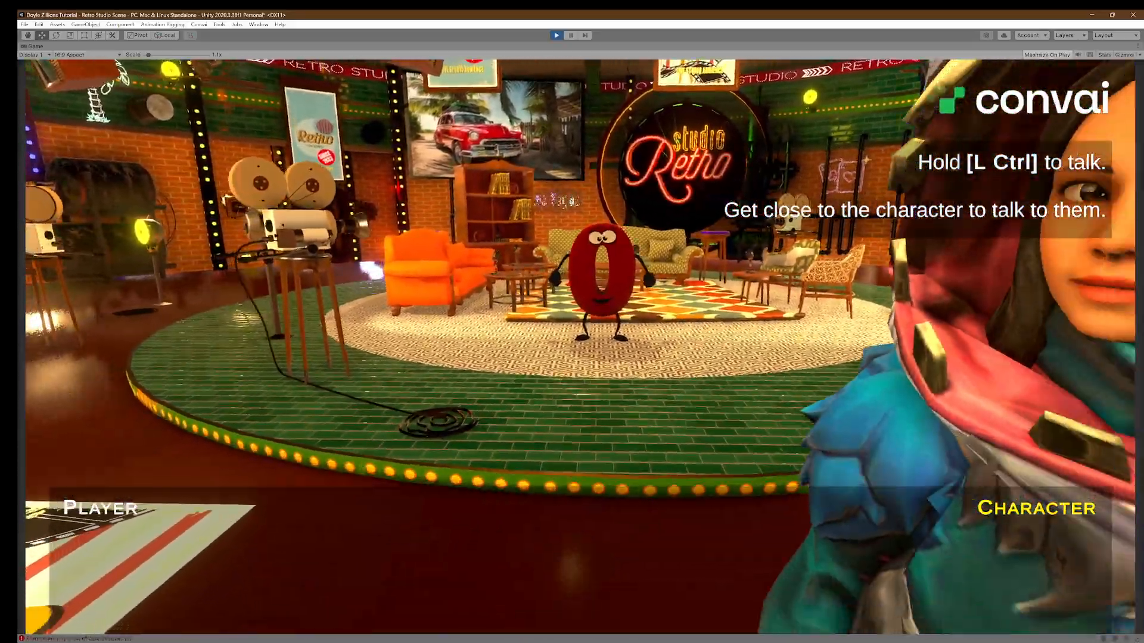
key(d)
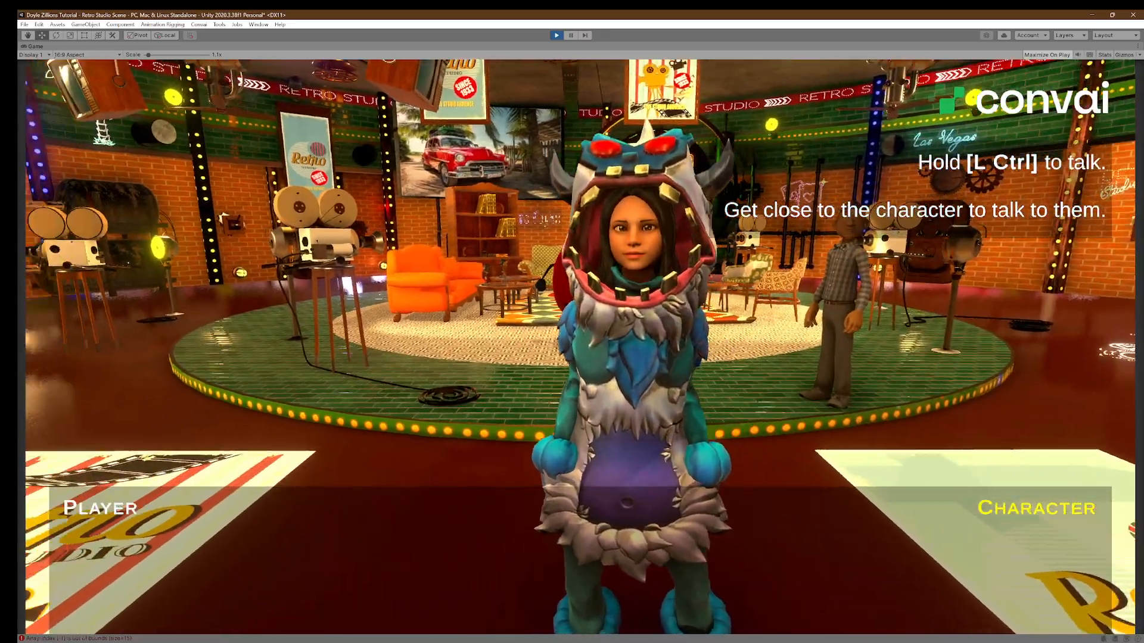
key(a)
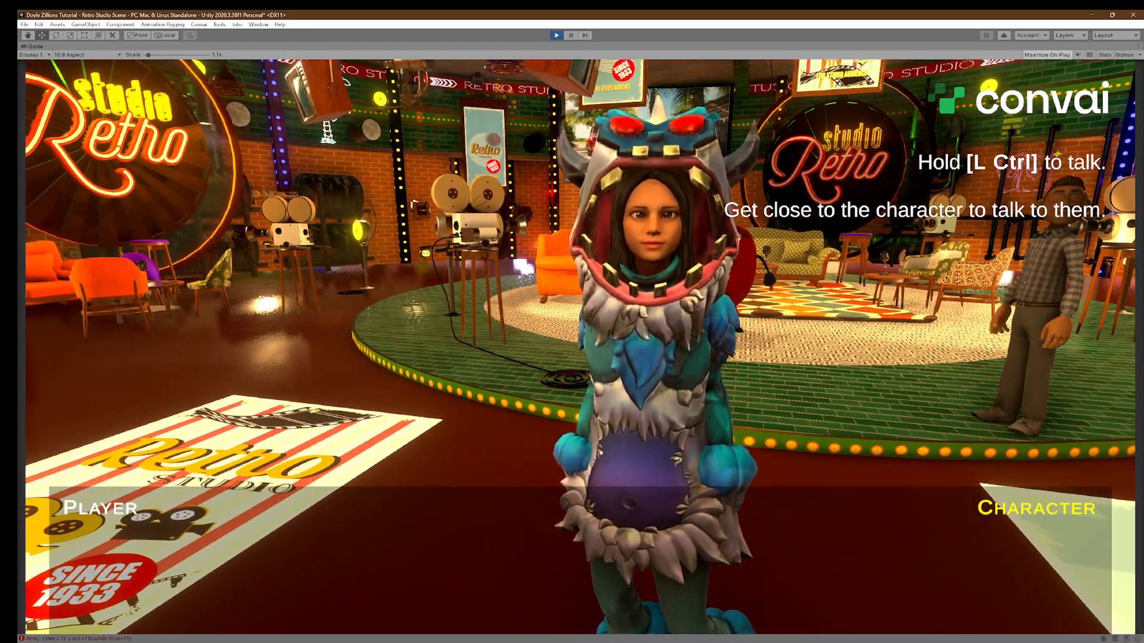
key(ctrl)
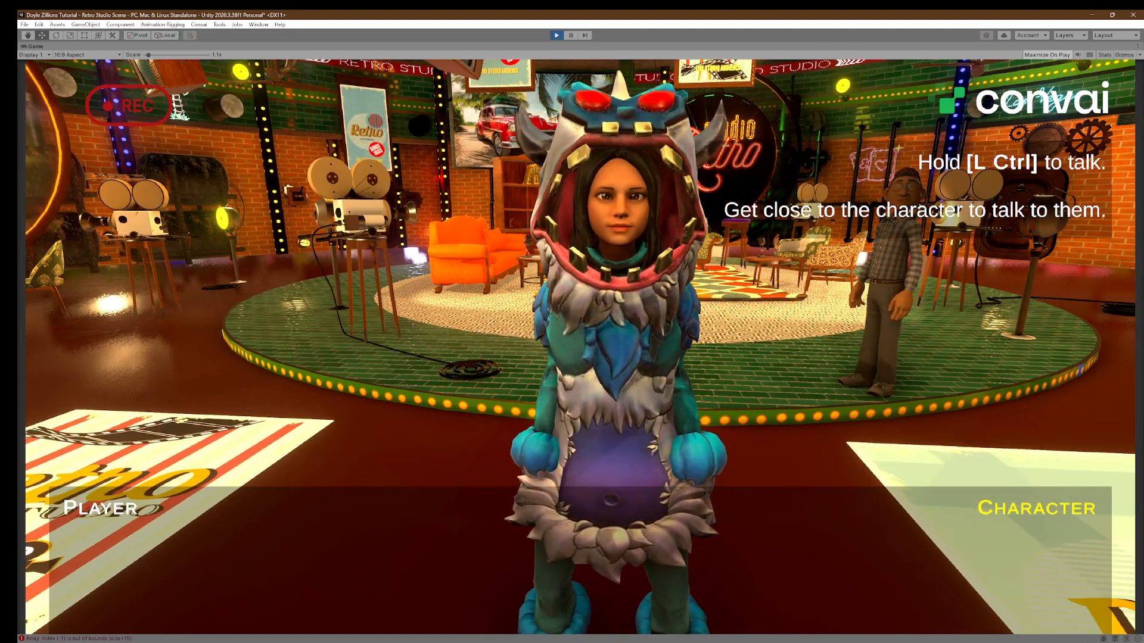
- End the Play mode conversation with Priscilla and deactivate the Convai Transcript Canvas object in the scene
key(a)
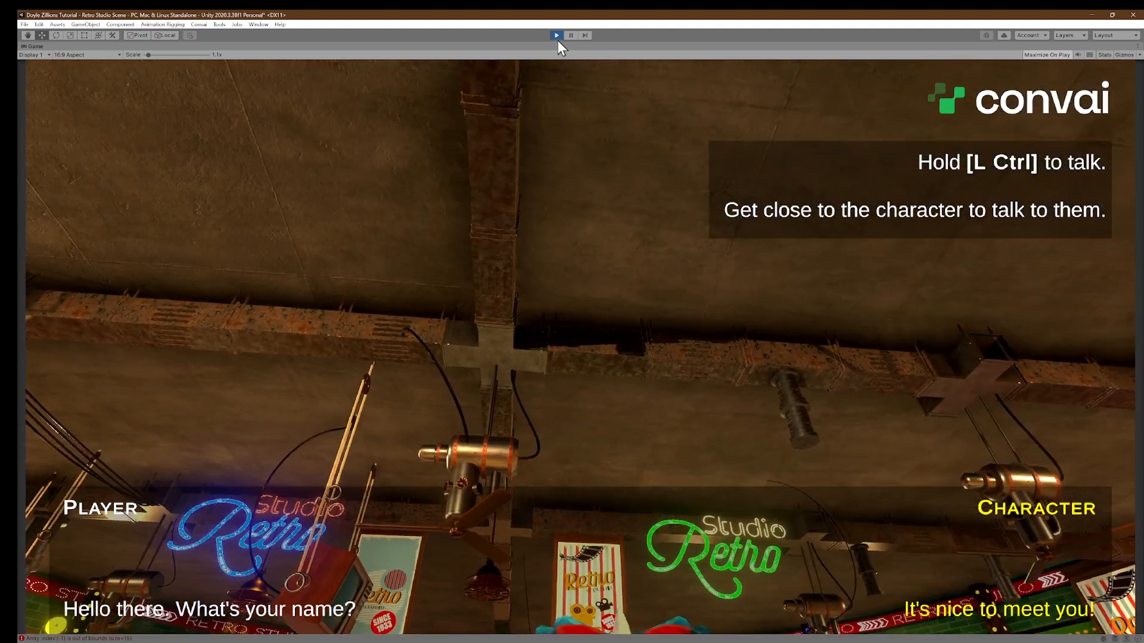
click(557, 39)
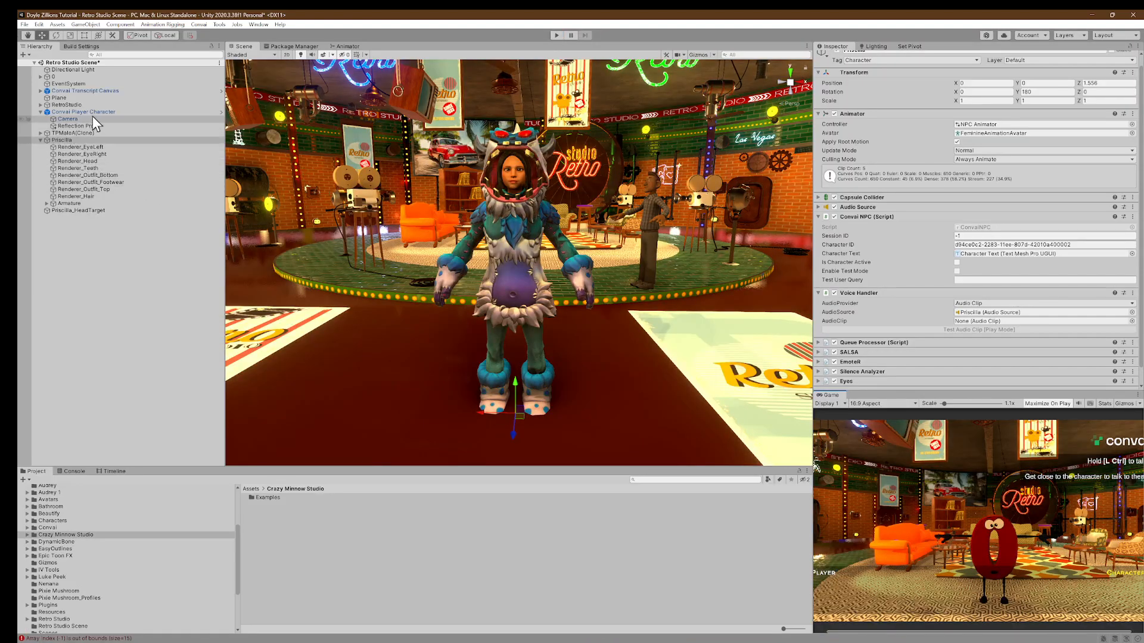
click(95, 90)
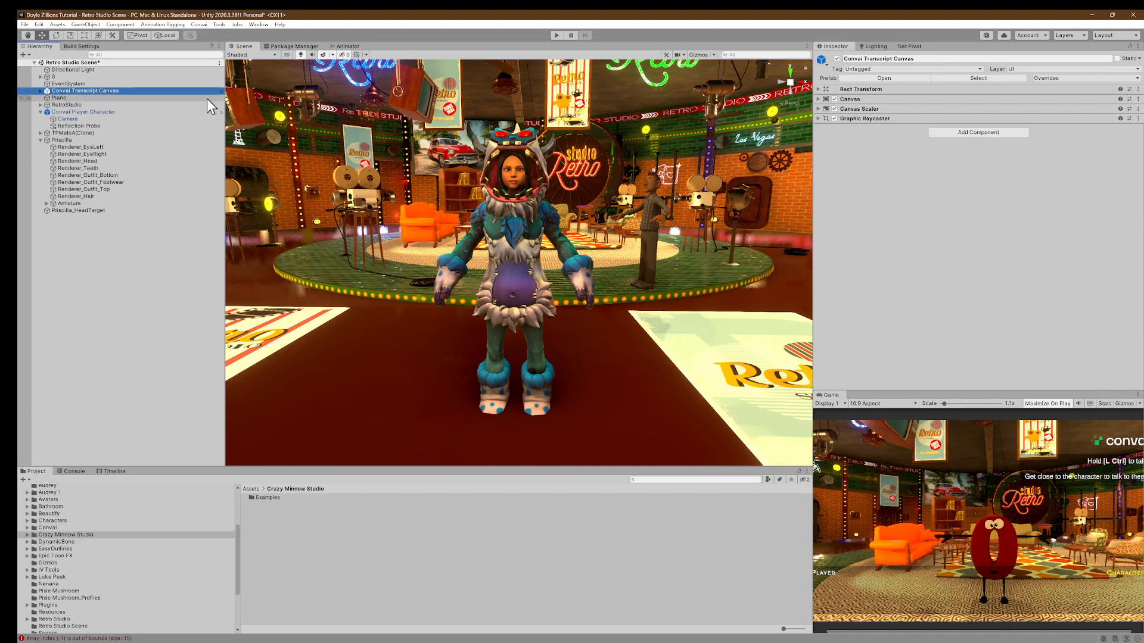
click(837, 59)
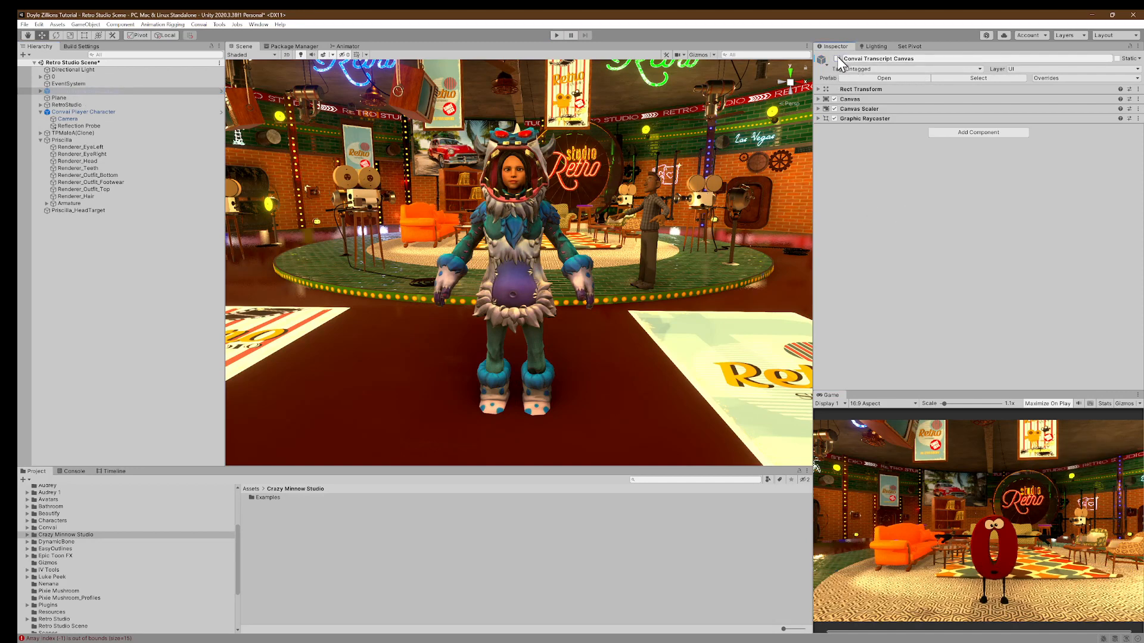
- Run the scene in Play mode, walk the player around to face Priscilla up close, check her face and eye movement, and stop playback
click(561, 35)
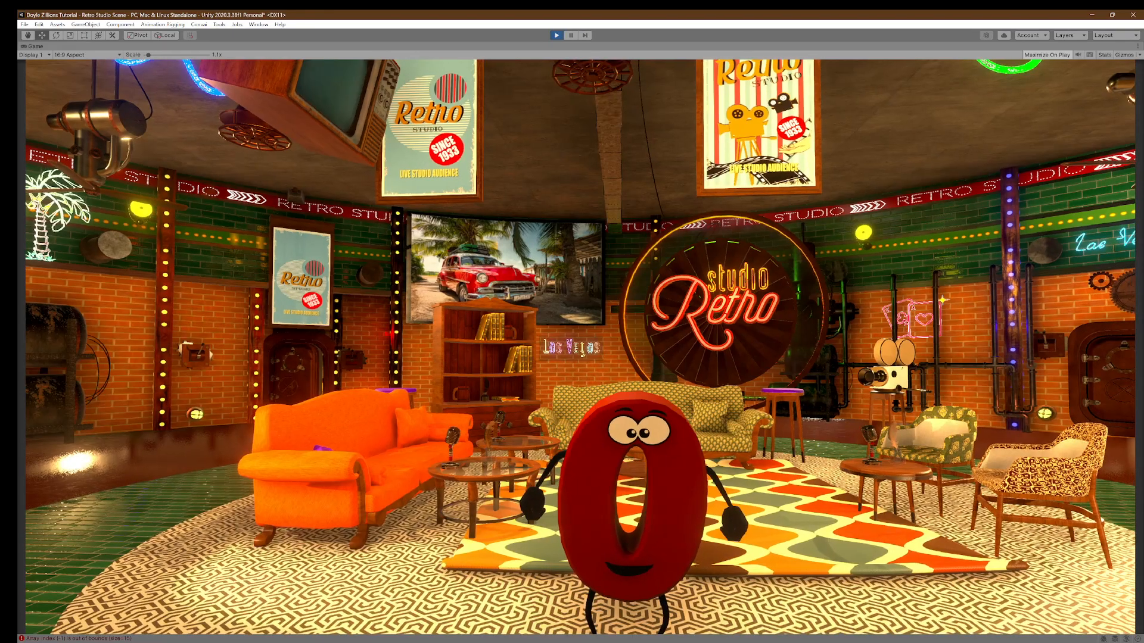
key(w)
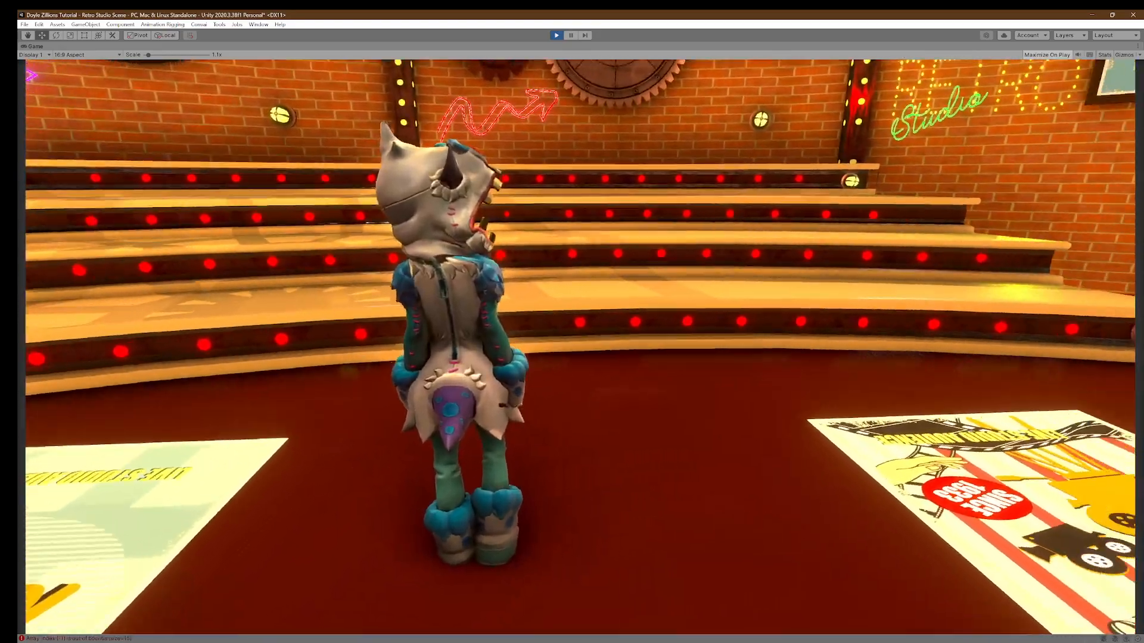
key(w)
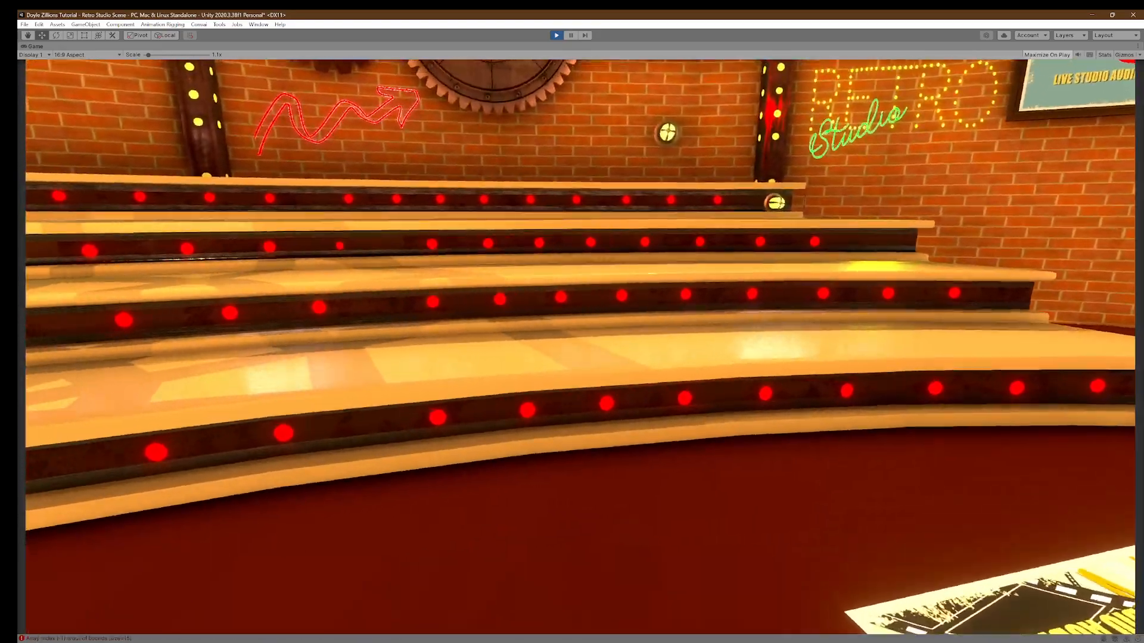
key(w)
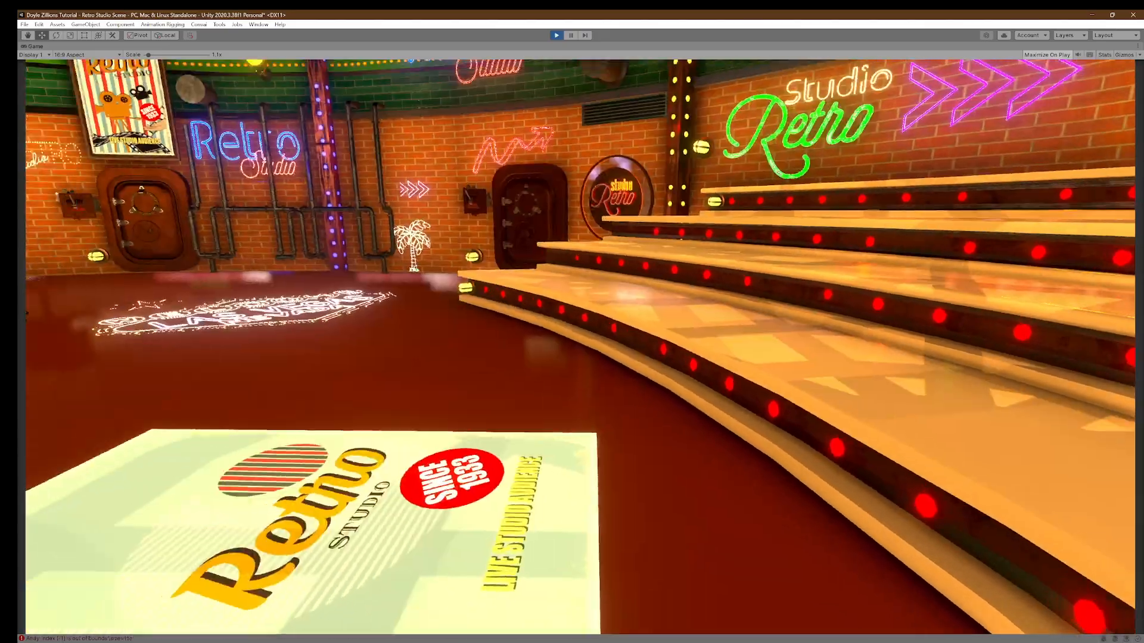
key(s)
key(a)
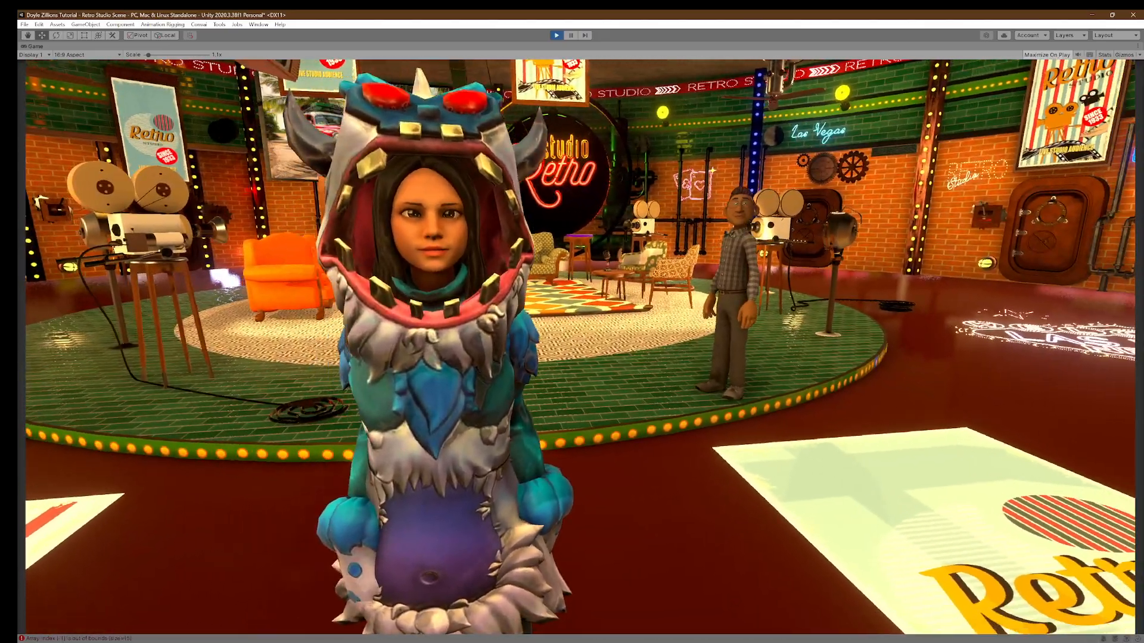
key(s)
key(a)
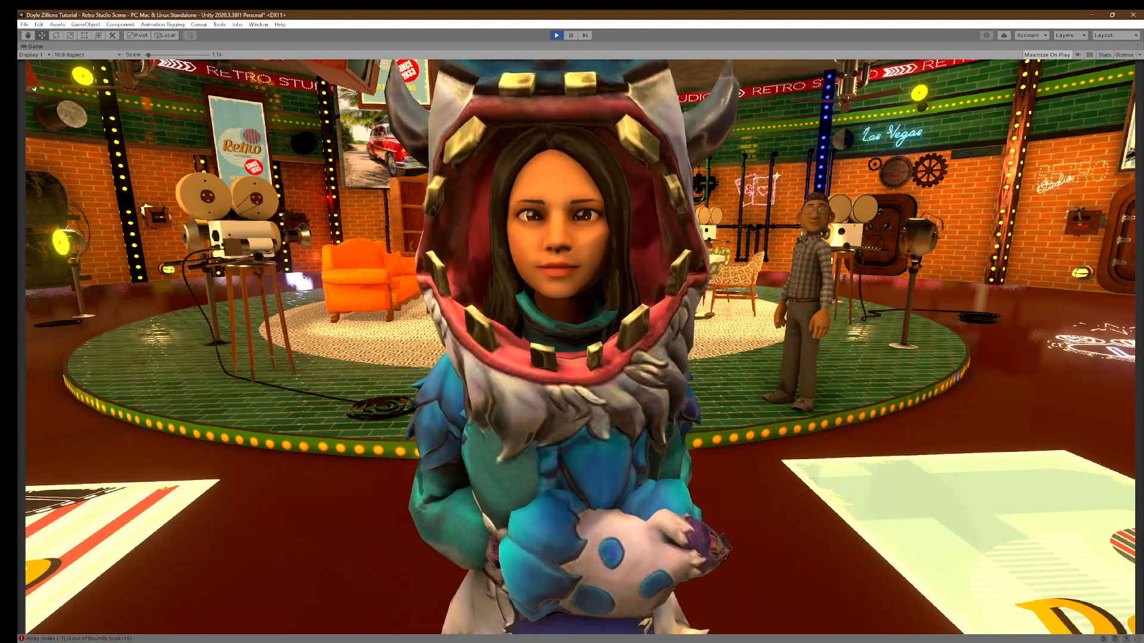
key(Escape)
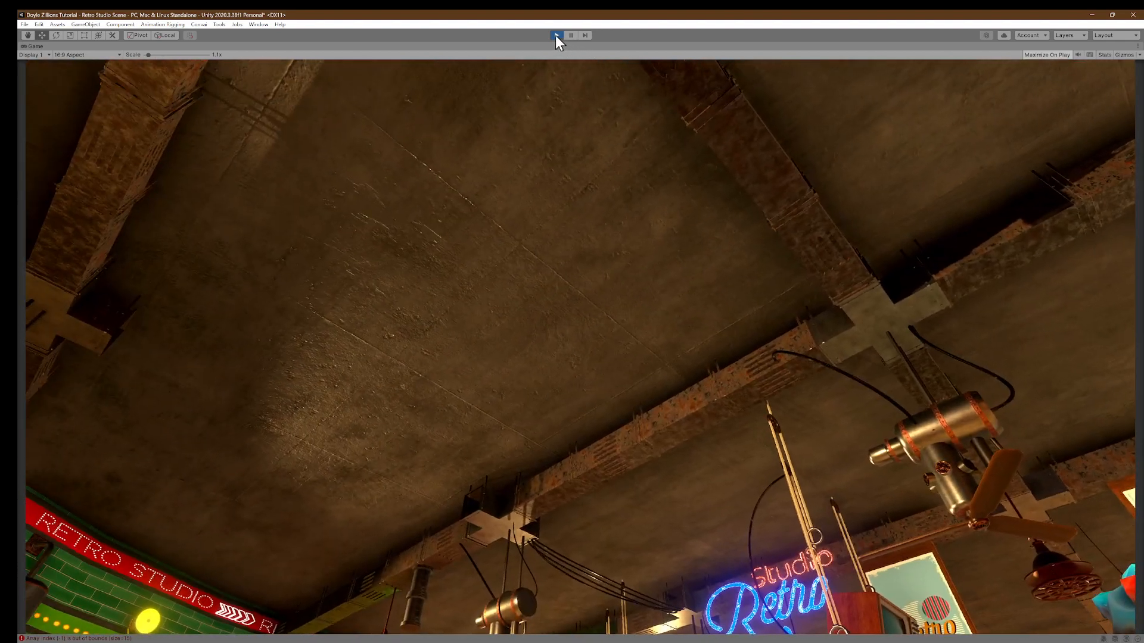
click(555, 34)
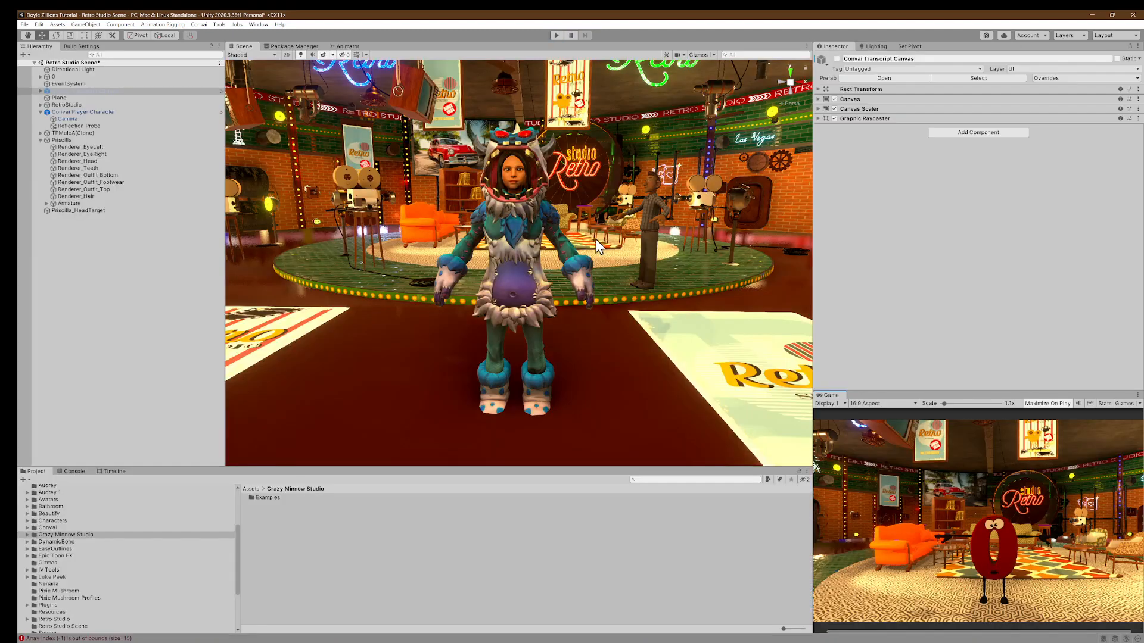